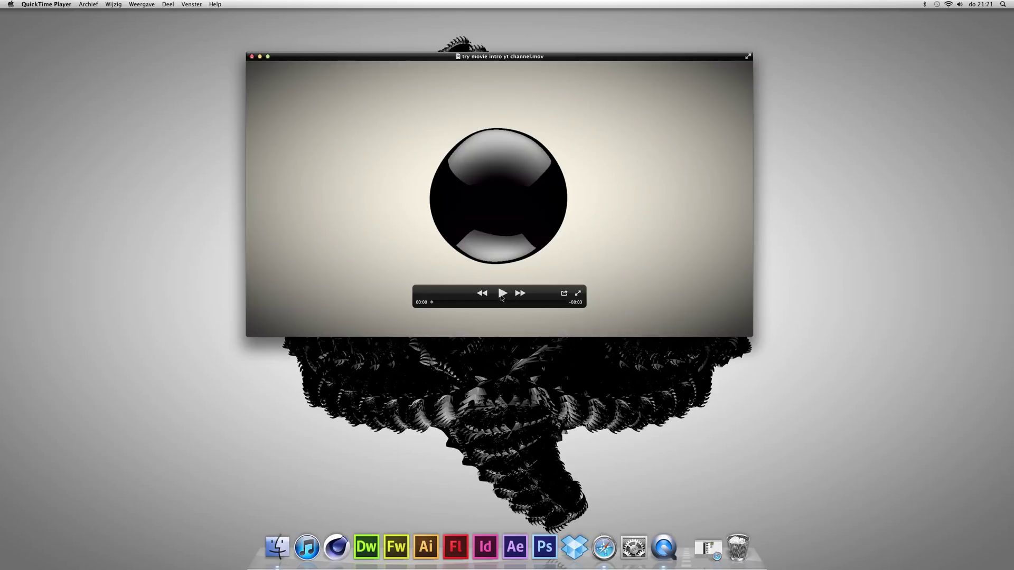
# Step: Play the clip "try movie intro yt channel.mov" as a preview and close it
pyautogui.click(502, 298)
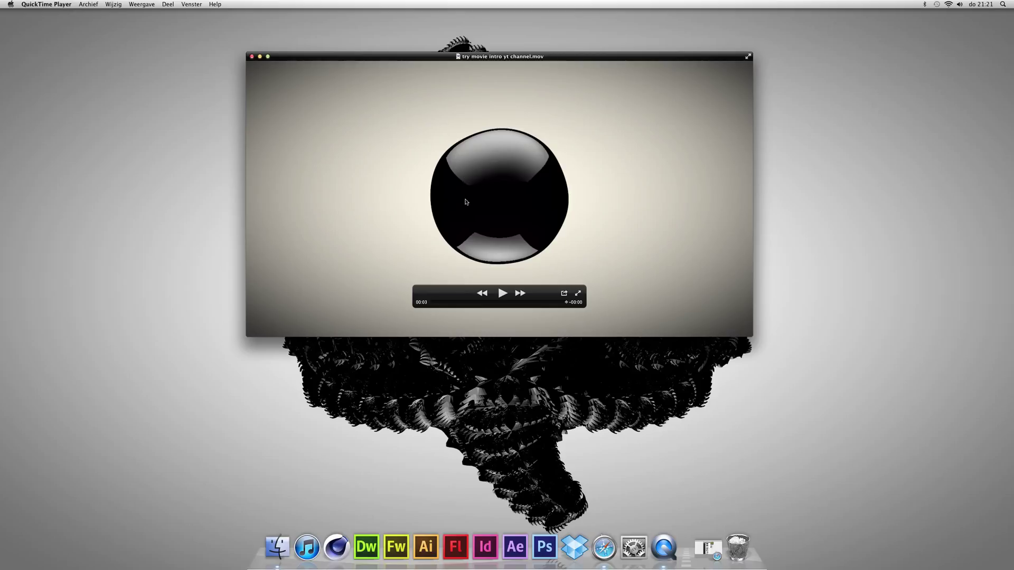
pyautogui.click(252, 57)
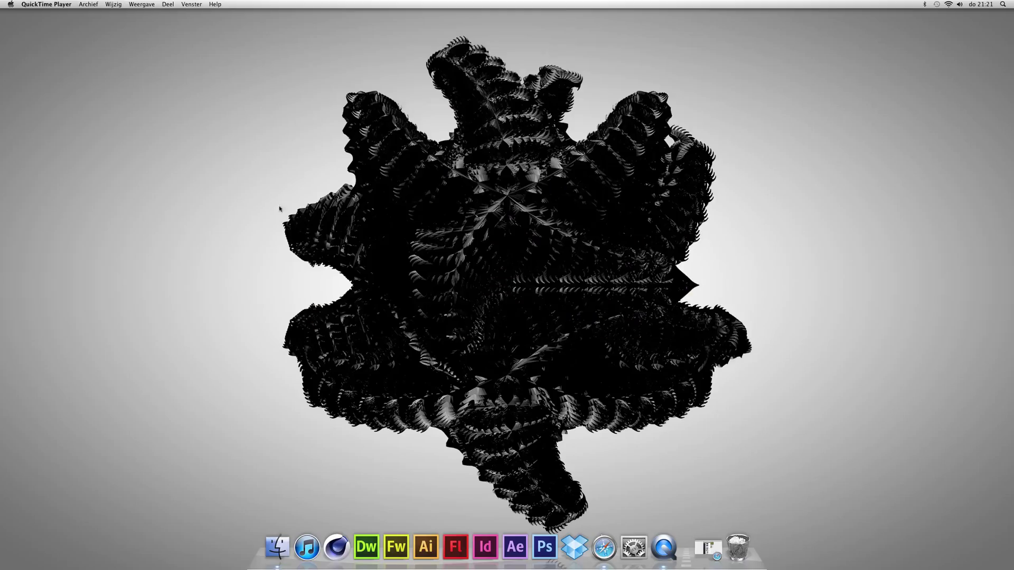
# Step: Switch to CINEMA 4D and add a sphere raised about 18 cm along Y, converted to an editable polygon object
pyautogui.click(331, 539)
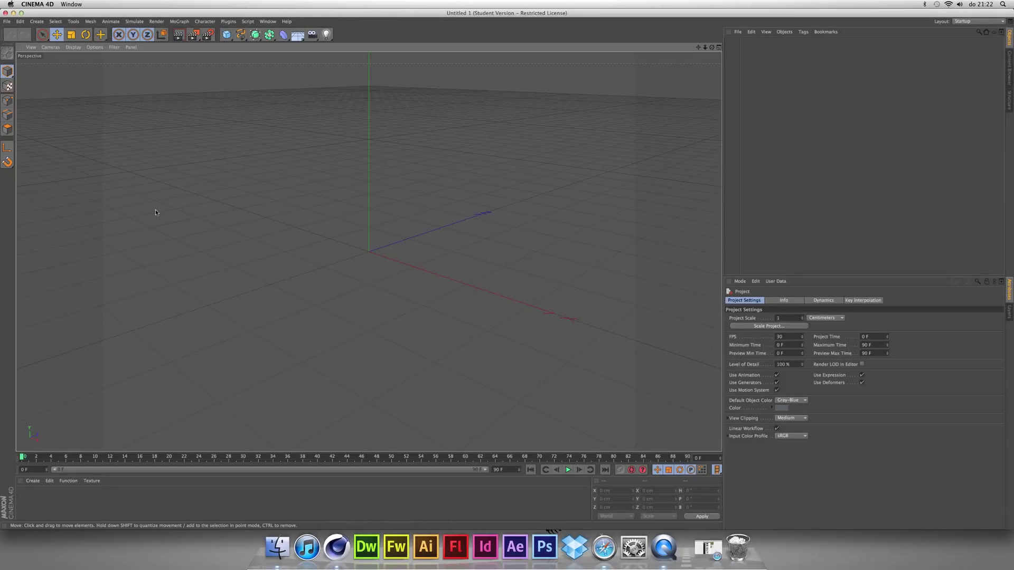
pyautogui.click(228, 36)
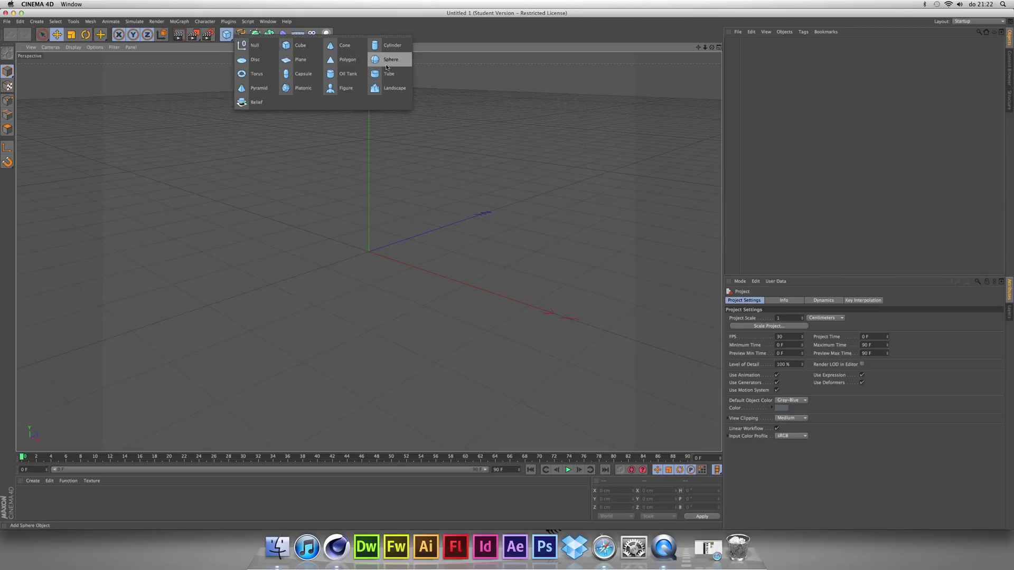
pyautogui.click(389, 60)
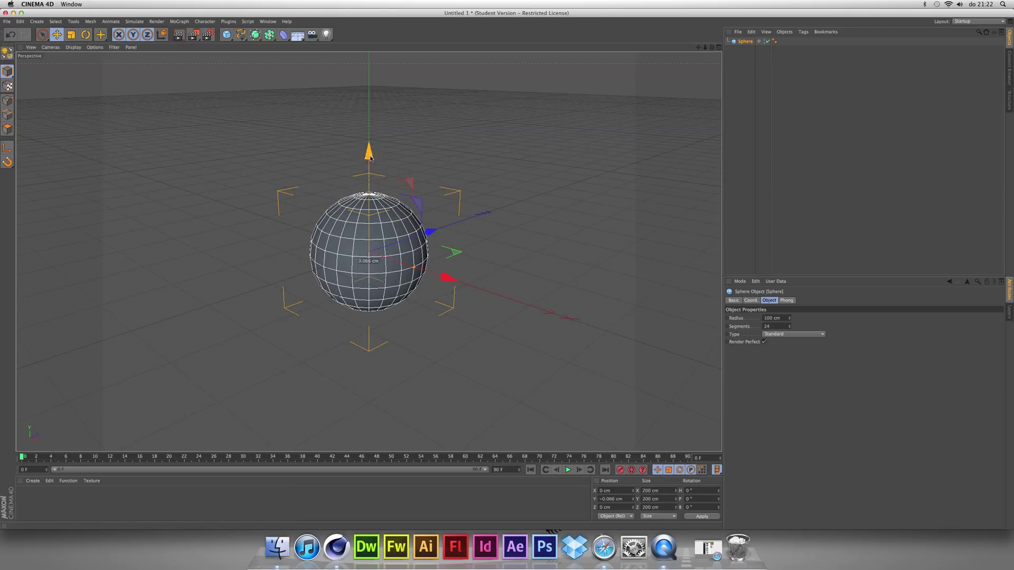
pyautogui.moveTo(368, 157); pyautogui.dragTo(367, 146)
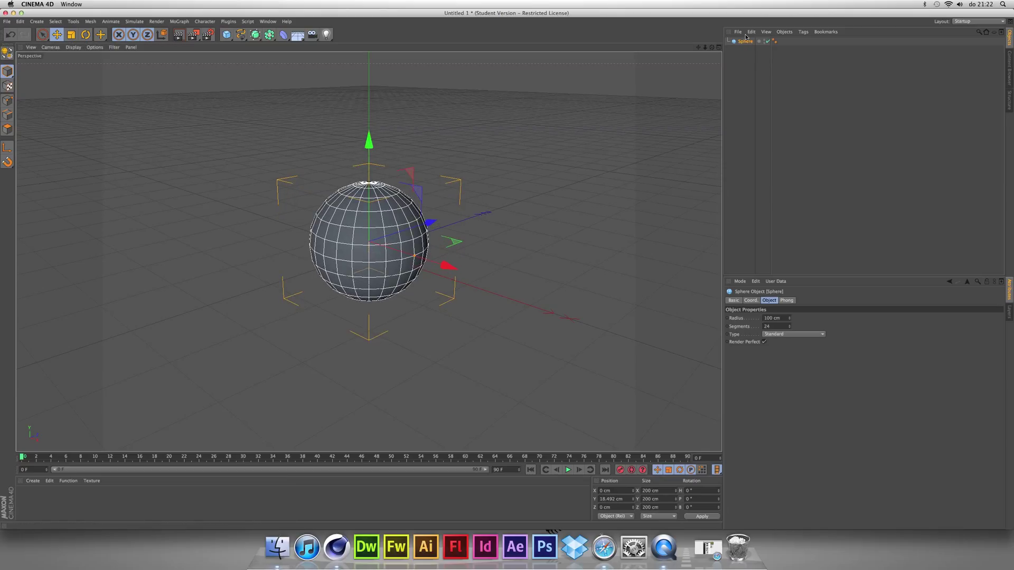
pyautogui.press('c')
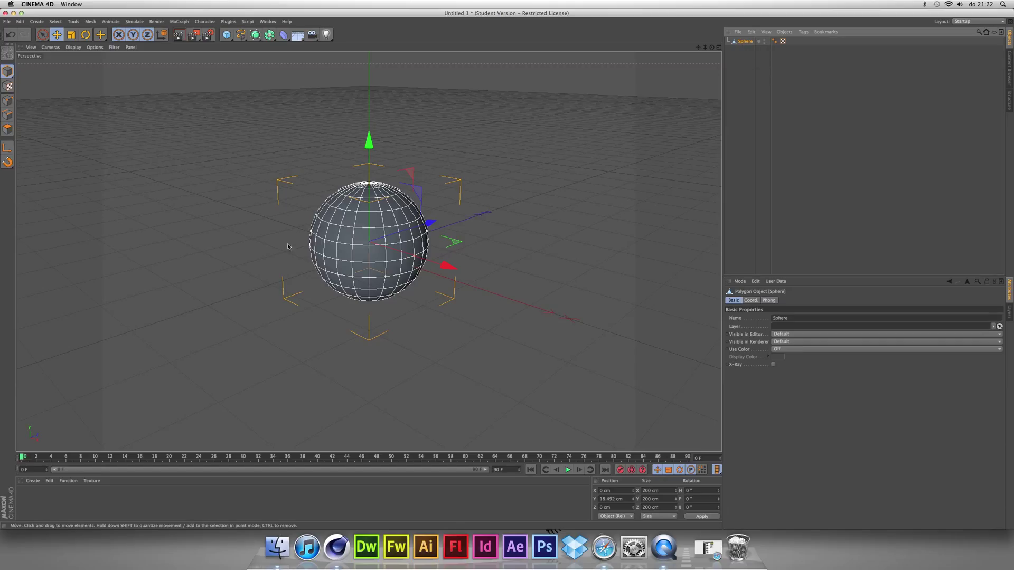
# Step: Create a new material and disable its Specular channel
pyautogui.click(33, 482)
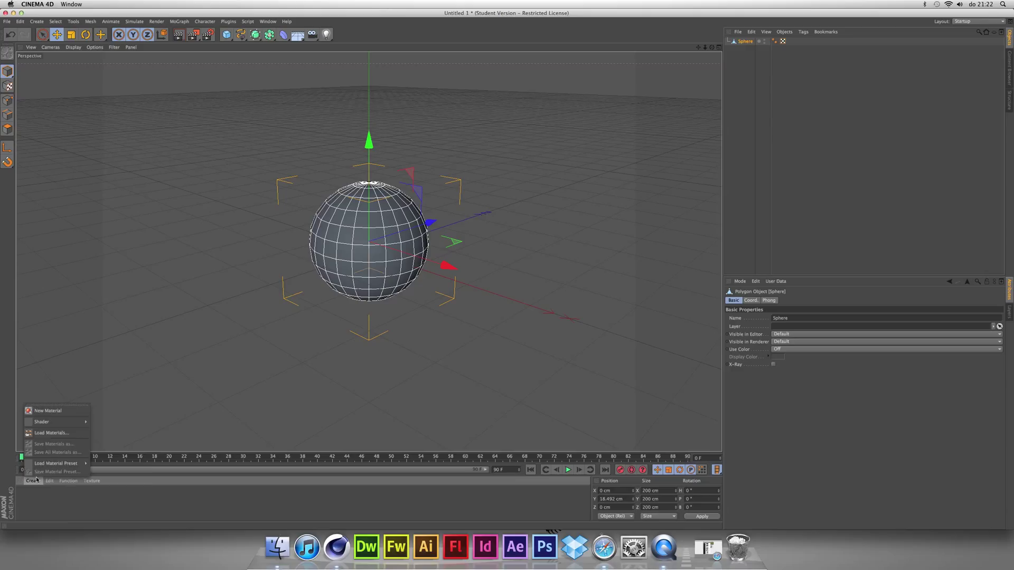
pyautogui.click(56, 416)
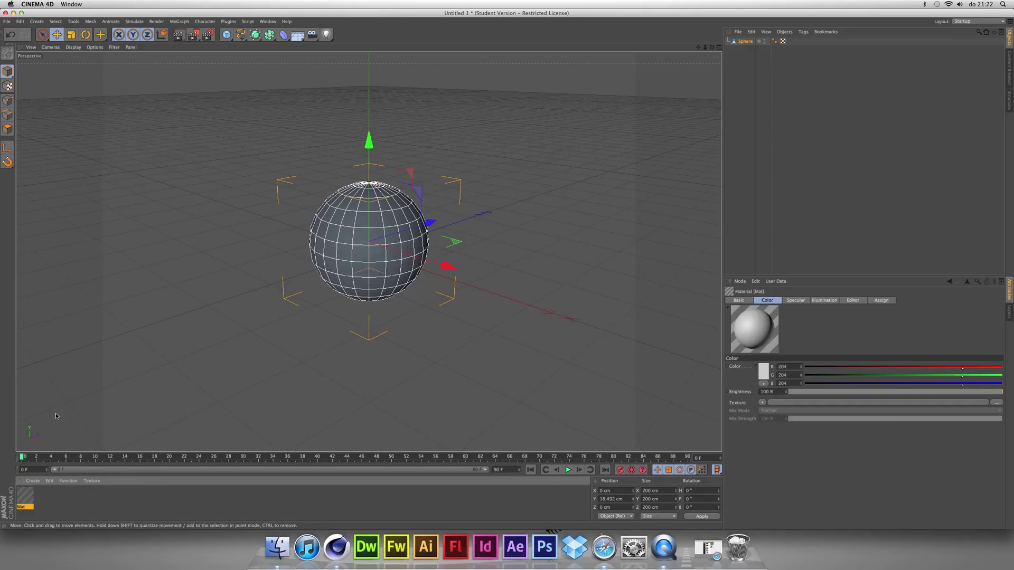
pyautogui.doubleClick(27, 496)
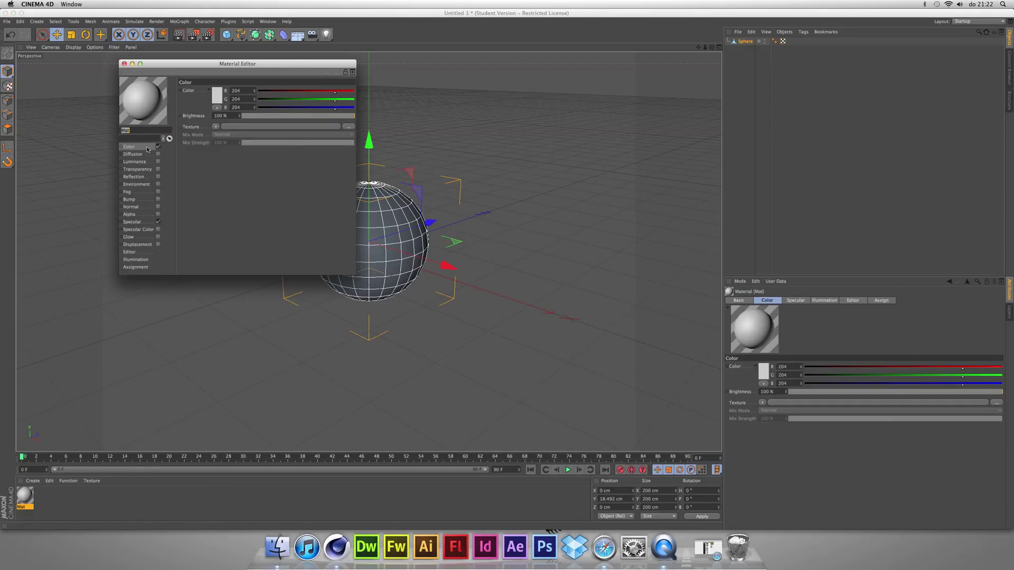
pyautogui.click(158, 223)
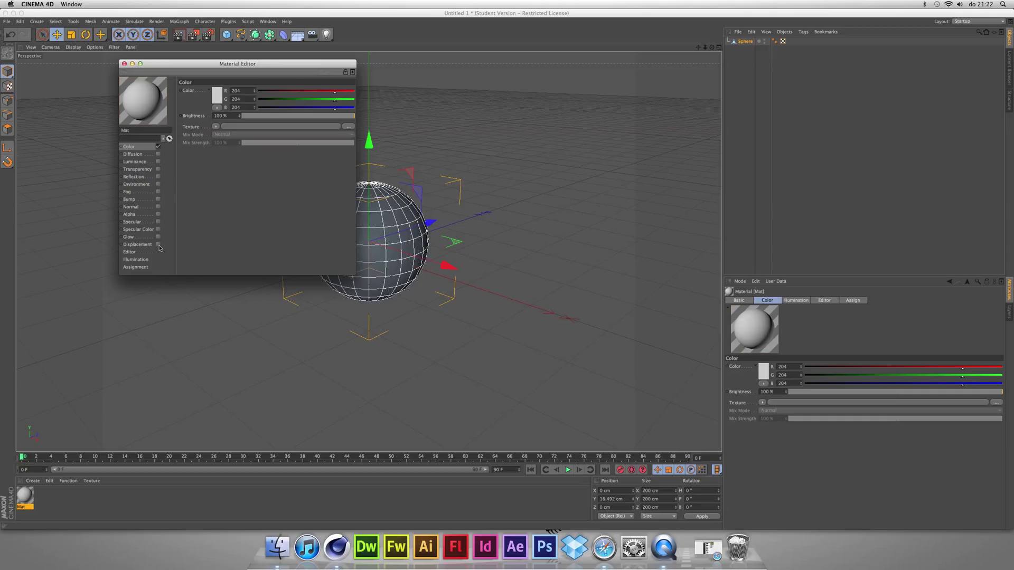
# Step: Enable the material's Displacement channel and assign a Noise shader as its texture
pyautogui.click(158, 244)
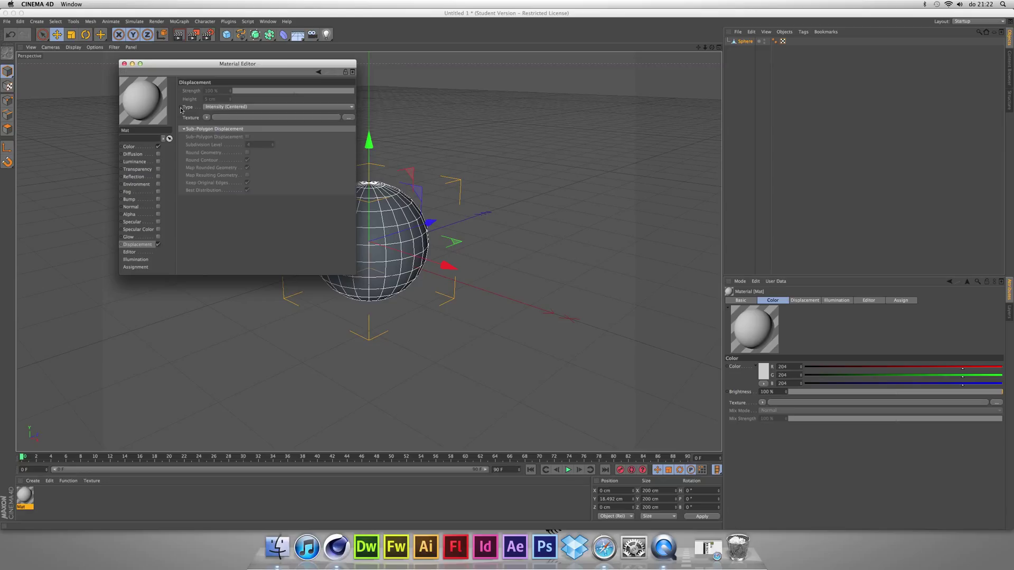
pyautogui.click(206, 118)
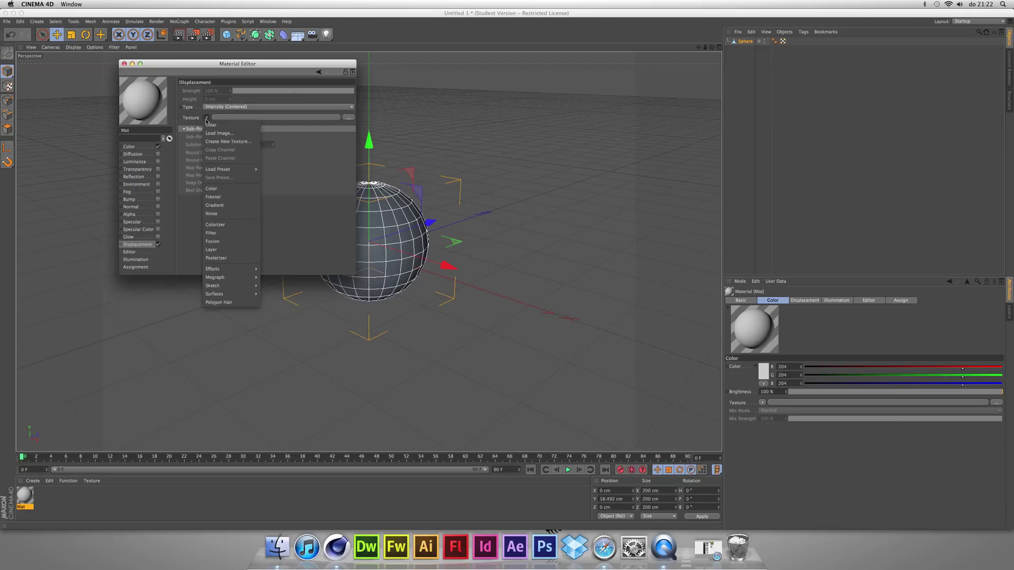
pyautogui.click(231, 213)
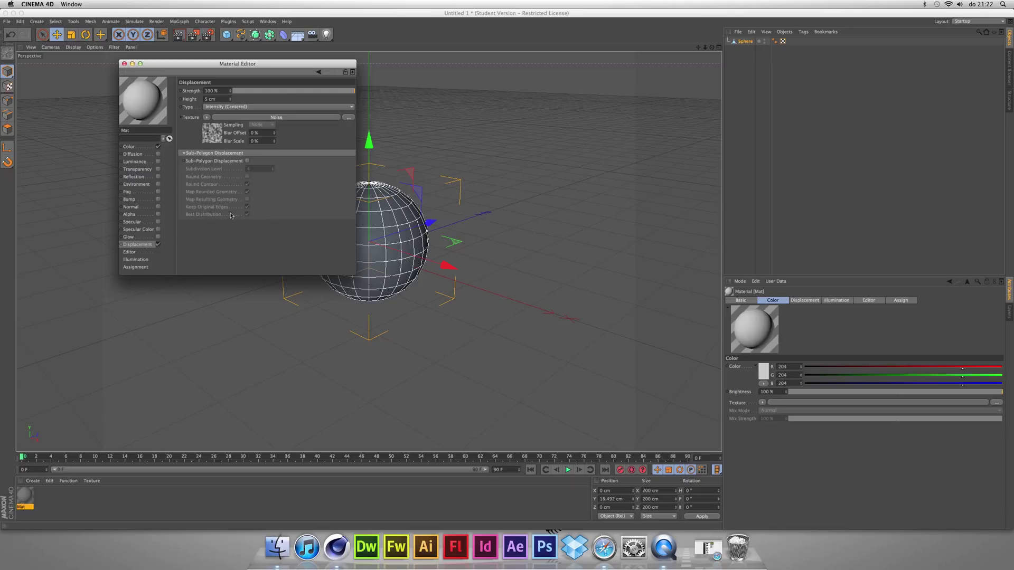
# Step: Set the Global Scale of the displacement noise to 400 %
pyautogui.click(210, 132)
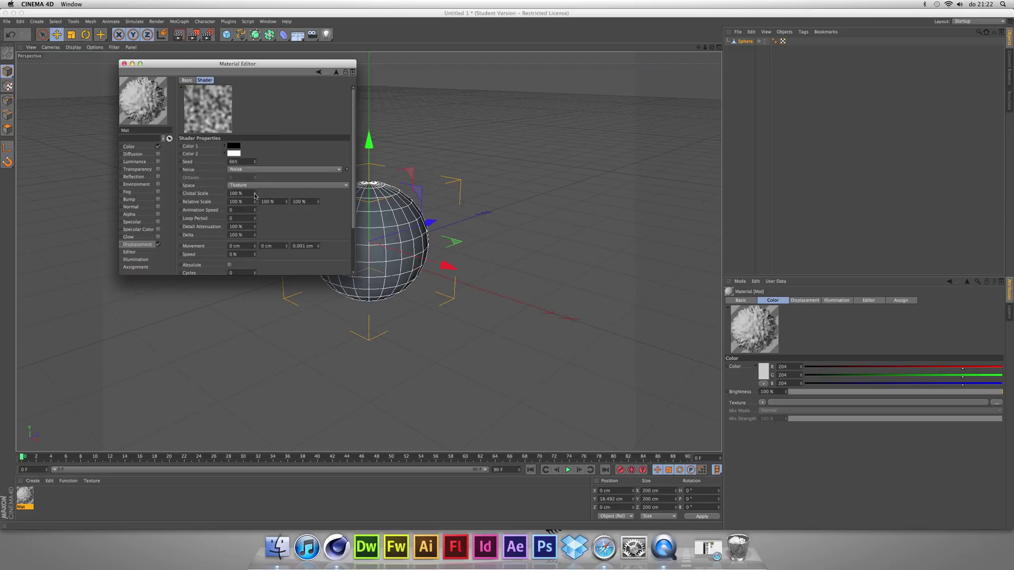
pyautogui.moveTo(255, 195); pyautogui.dragTo(255, 158)
pyautogui.moveTo(255, 195); pyautogui.dragTo(213, 194)
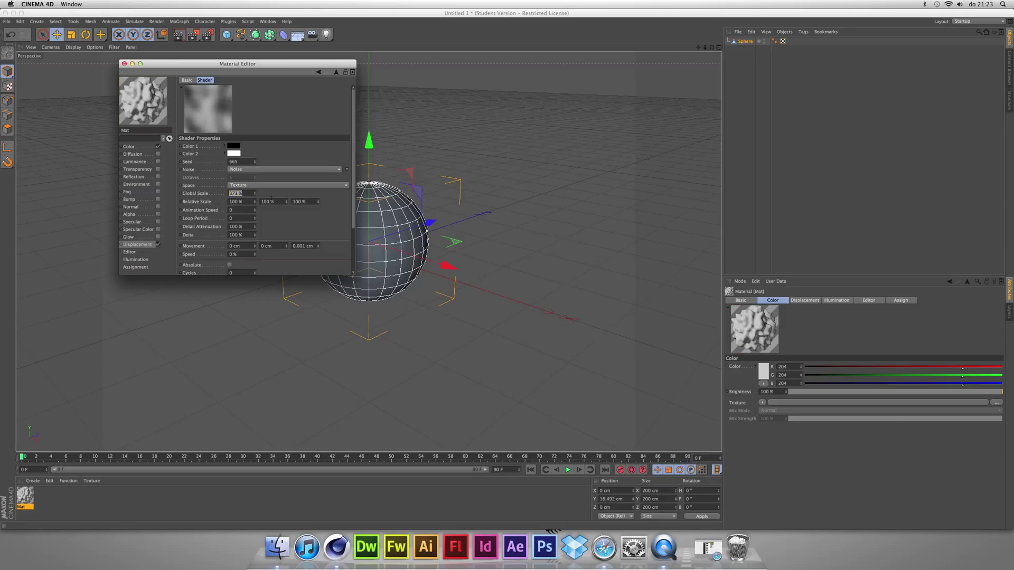
pyautogui.write('400')
pyautogui.press('Return')
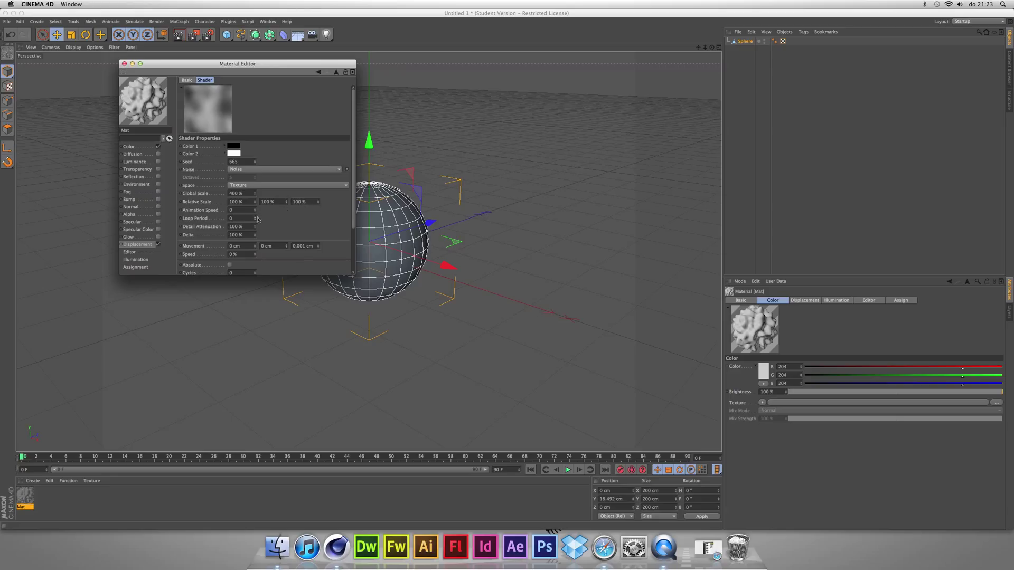
# Step: Set the noise Movement to 5 cm on all three axes and its Speed to 5 %
pyautogui.scroll(-2, 257, 219)
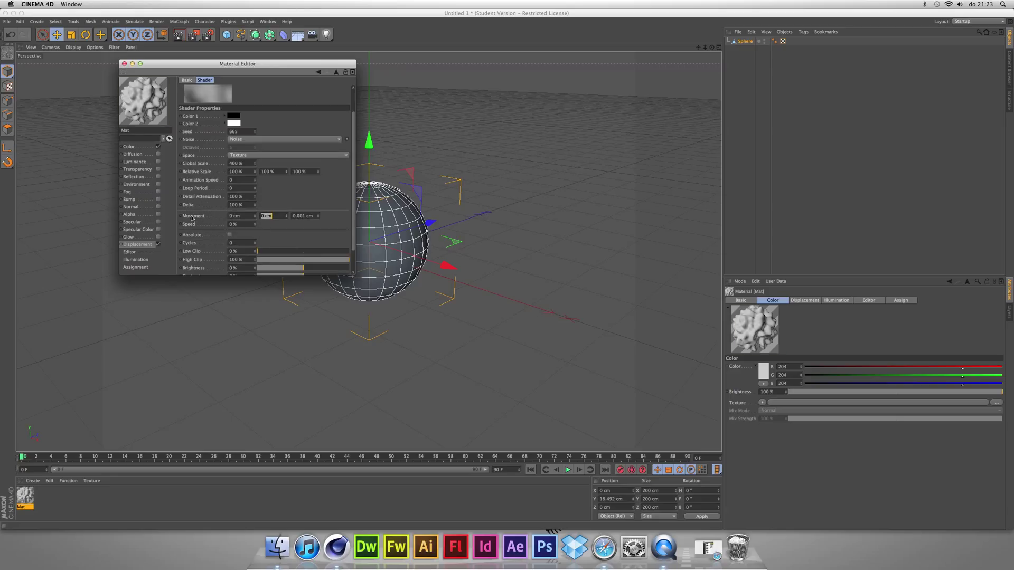
pyautogui.click(243, 215)
pyautogui.write('5')
pyautogui.press('Tab')
pyautogui.write('5')
pyautogui.press('Tab')
pyautogui.write('5')
pyautogui.press('Tab')
pyautogui.write('5')
# Step: Enable the material's Reflection channel and assign a Fresnel shader as its texture
pyautogui.click(157, 177)
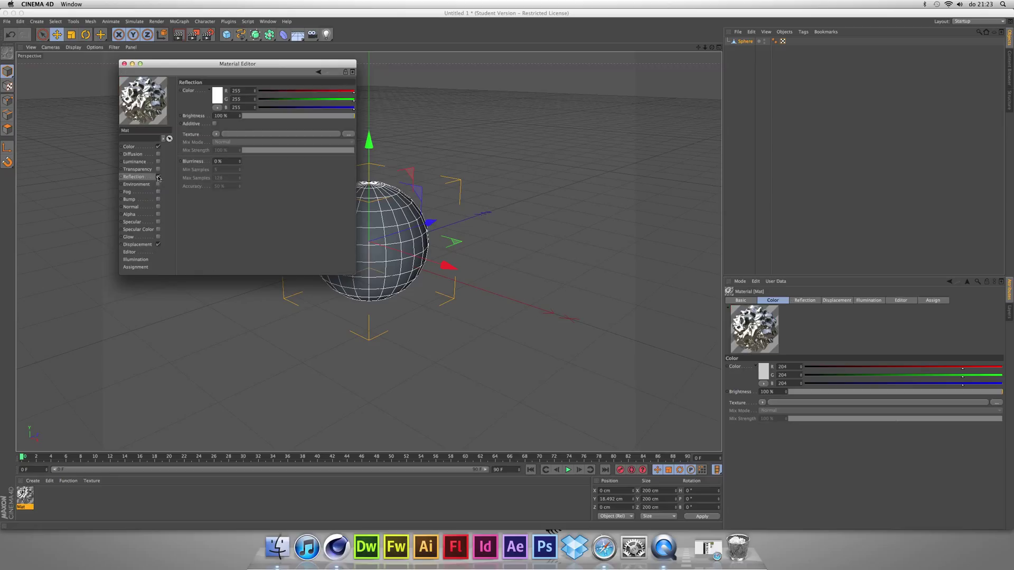
pyautogui.click(216, 135)
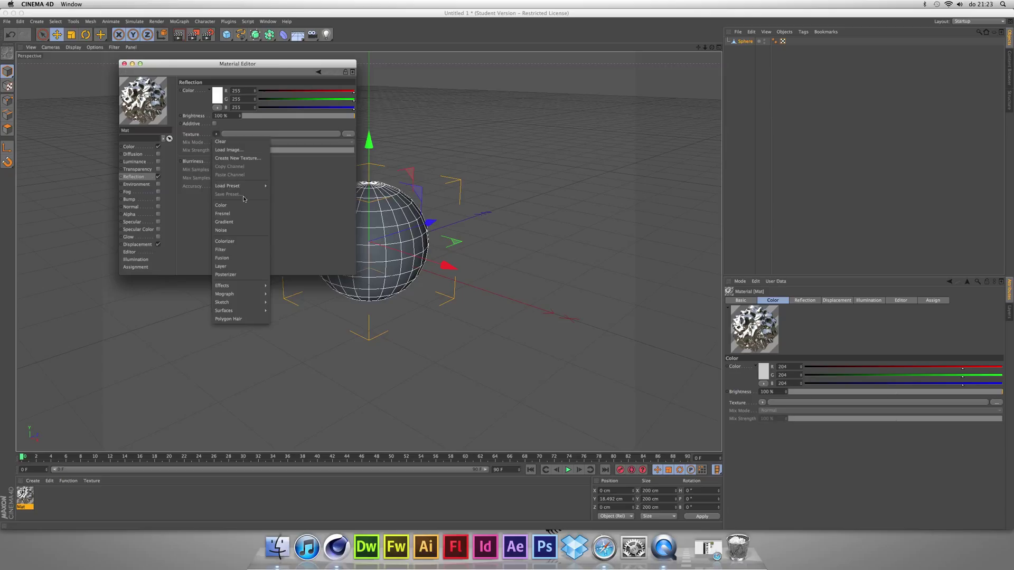
pyautogui.click(234, 213)
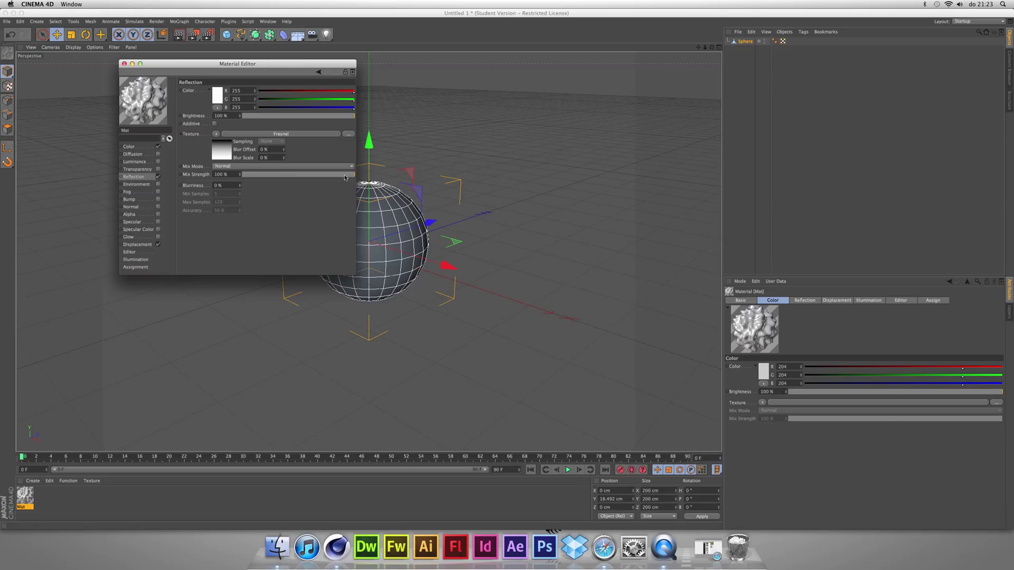
pyautogui.moveTo(344, 178); pyautogui.dragTo(343, 175)
pyautogui.moveTo(344, 117); pyautogui.dragTo(342, 117)
# Step: Set the material's color to near black with RGB 5, 5, 5 and close the Material Editor
pyautogui.click(132, 147)
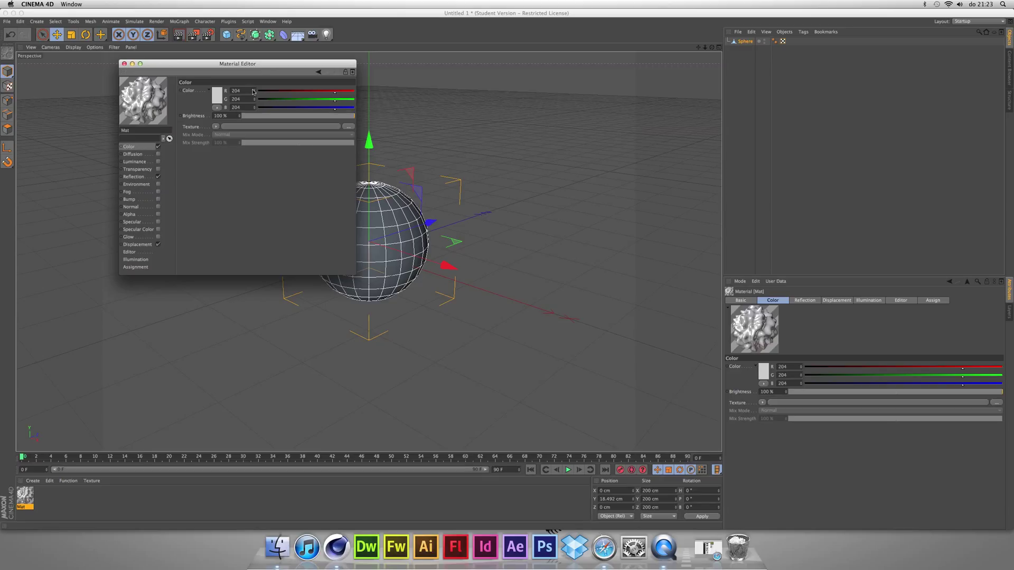
pyautogui.moveTo(265, 91); pyautogui.dragTo(260, 91)
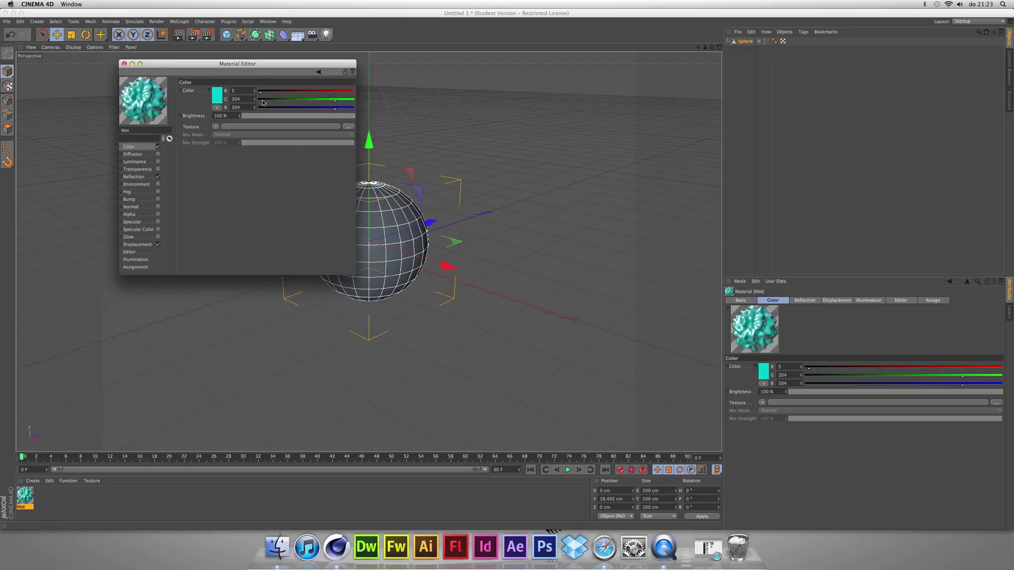
pyautogui.click(259, 99)
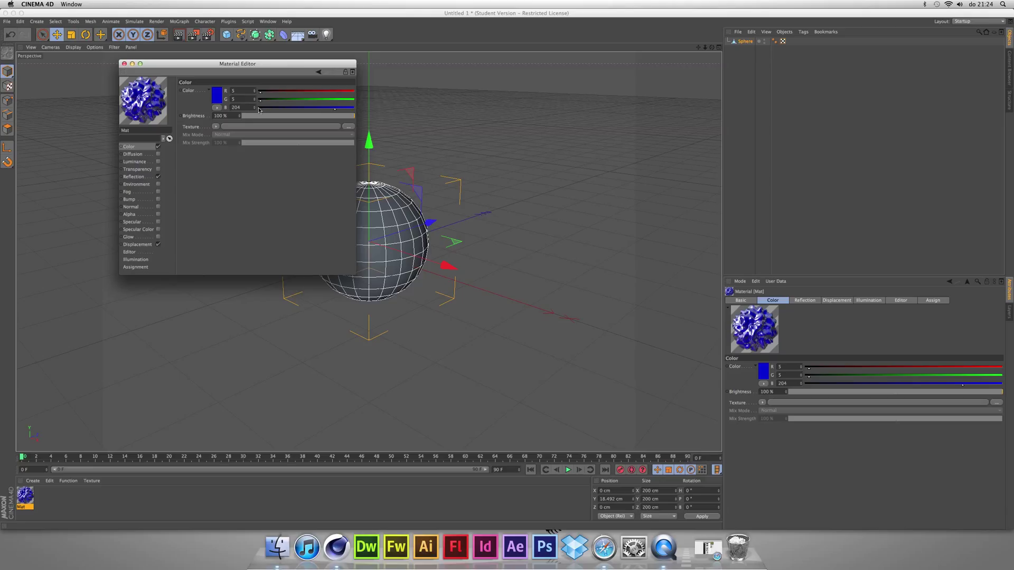
pyautogui.click(259, 108)
pyautogui.moveTo(151, 63); pyautogui.dragTo(257, 72)
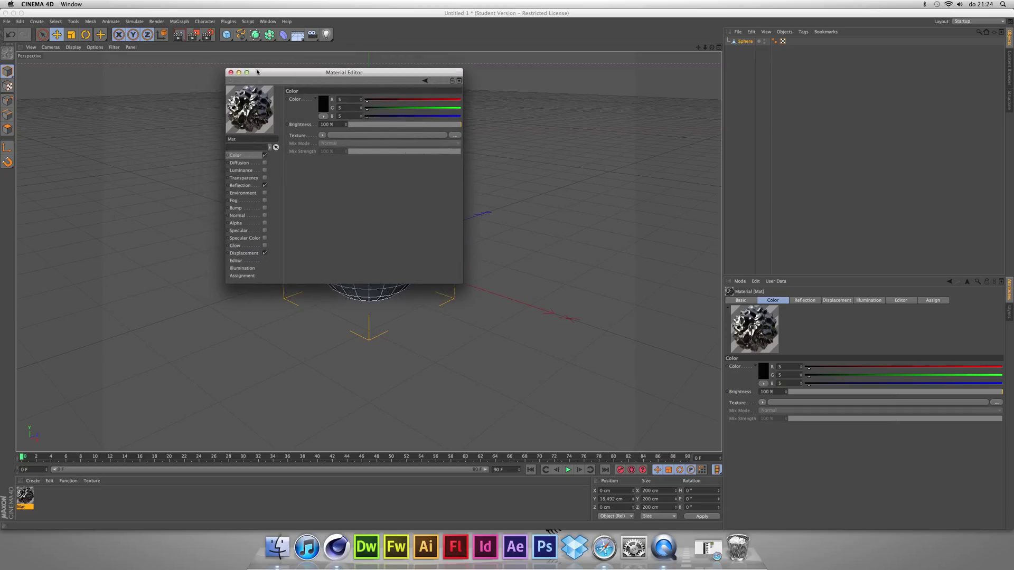
pyautogui.click(230, 72)
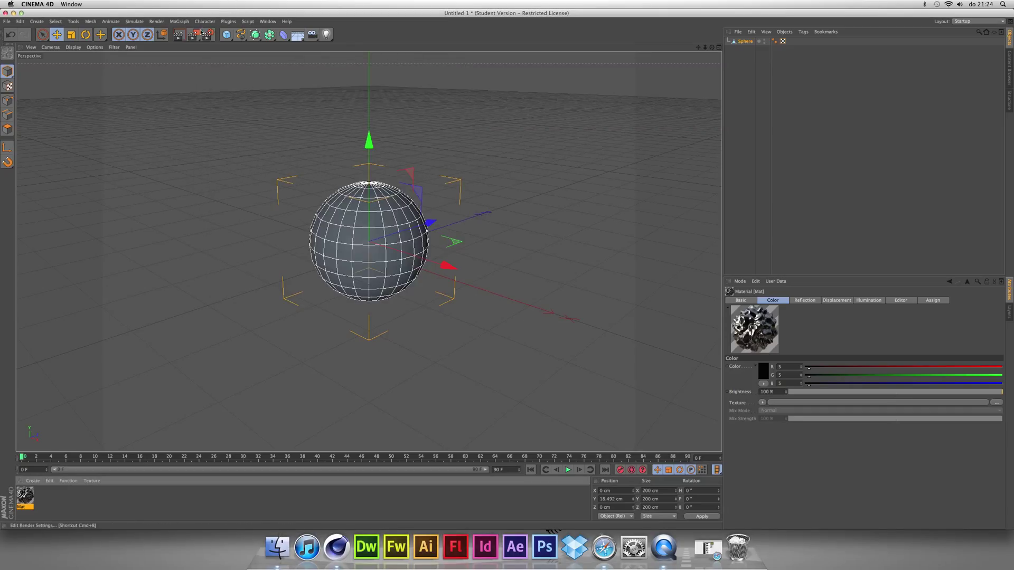
# Step: Add a plane object to the scene with the sphere
pyautogui.click(229, 36)
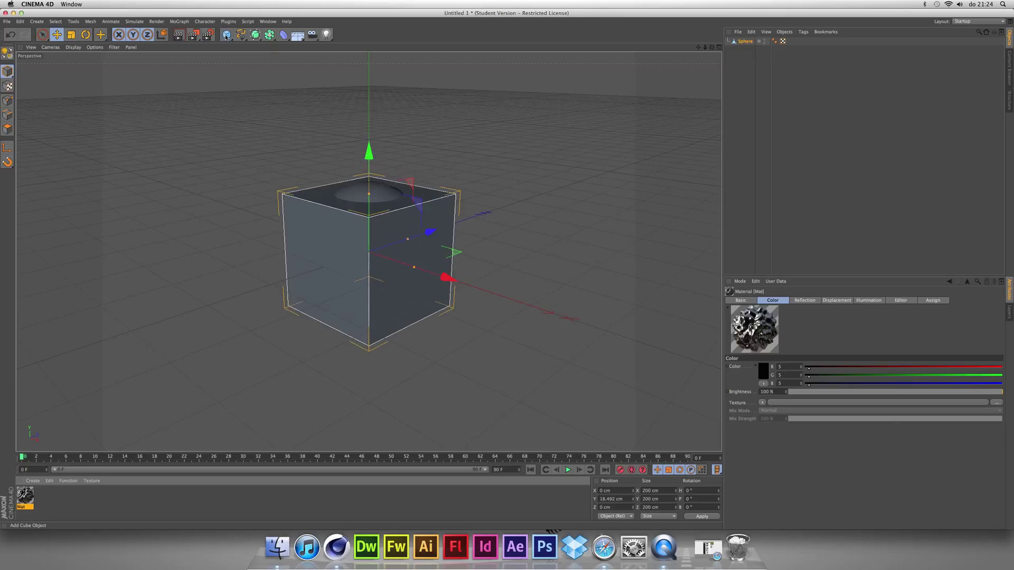
pyautogui.press('super+z')
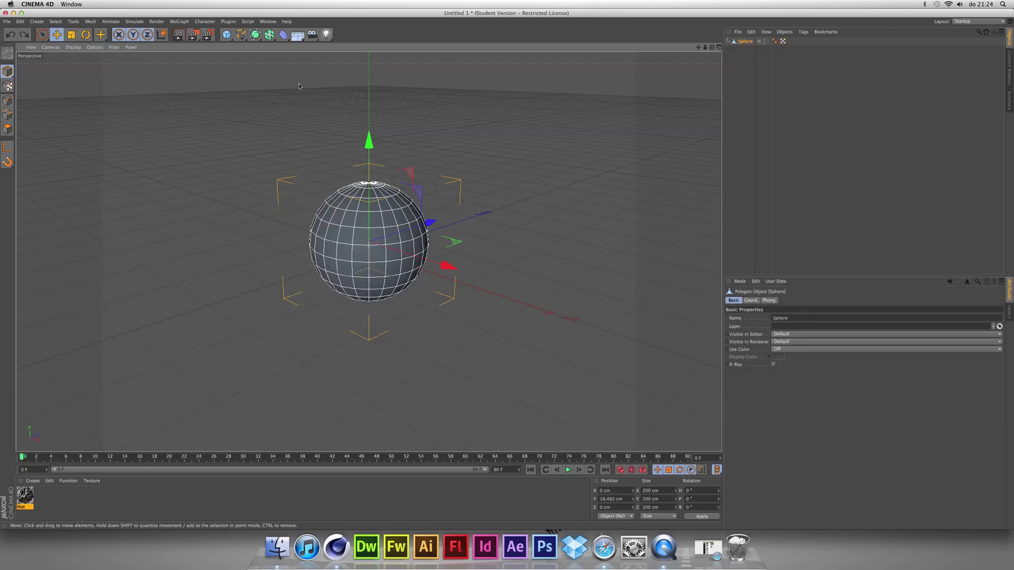
pyautogui.click(227, 35)
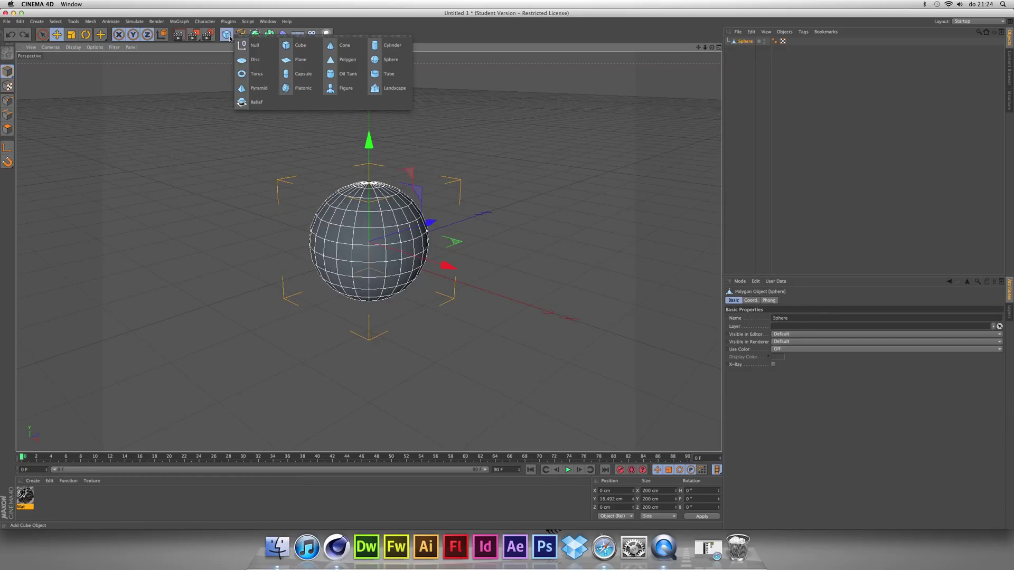
pyautogui.click(298, 60)
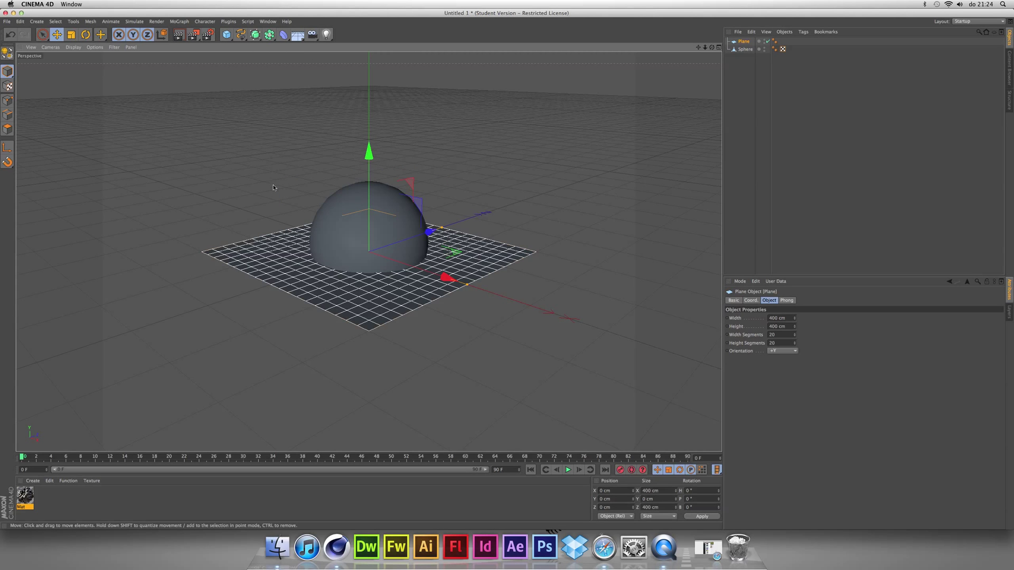
# Step: Try to scale the plane up uniformly to about 832 cm per side
pyautogui.keyDown('alt'); pyautogui.moveTo(369, 211); pyautogui.dragTo(490, 73); pyautogui.keyUp('alt')
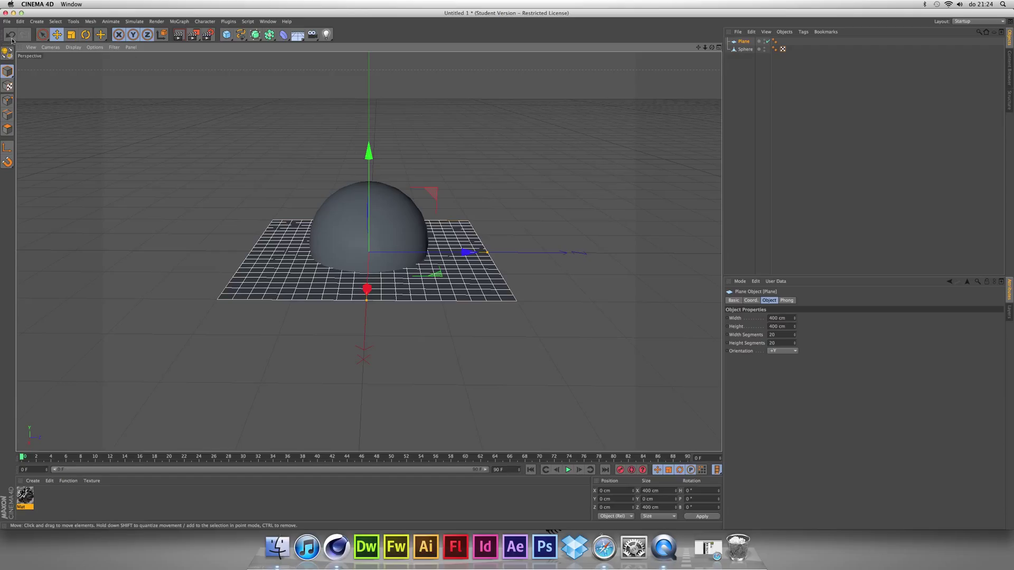
pyautogui.press('ctrl+super+Escape')
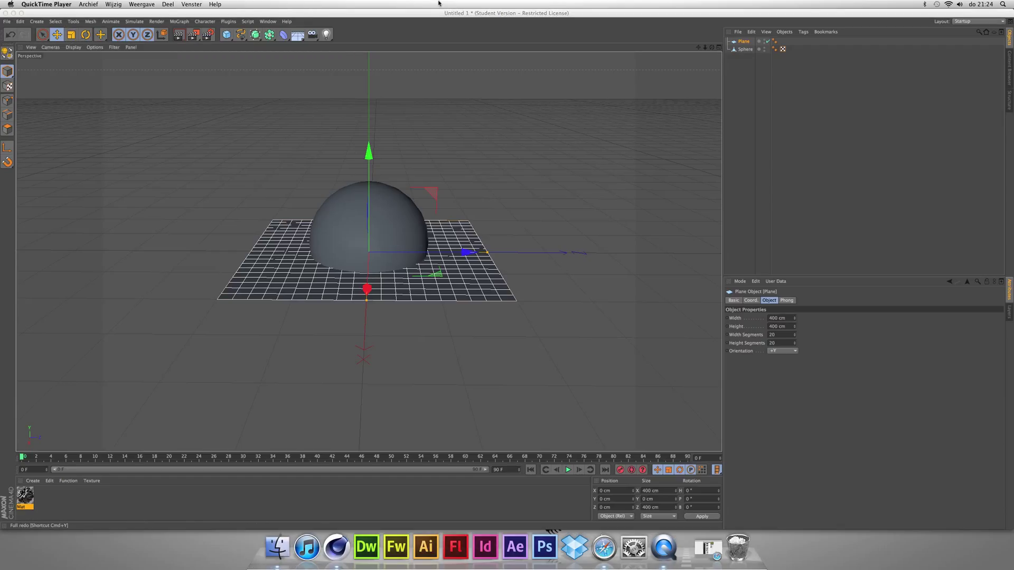
pyautogui.click(71, 34)
pyautogui.click(72, 35)
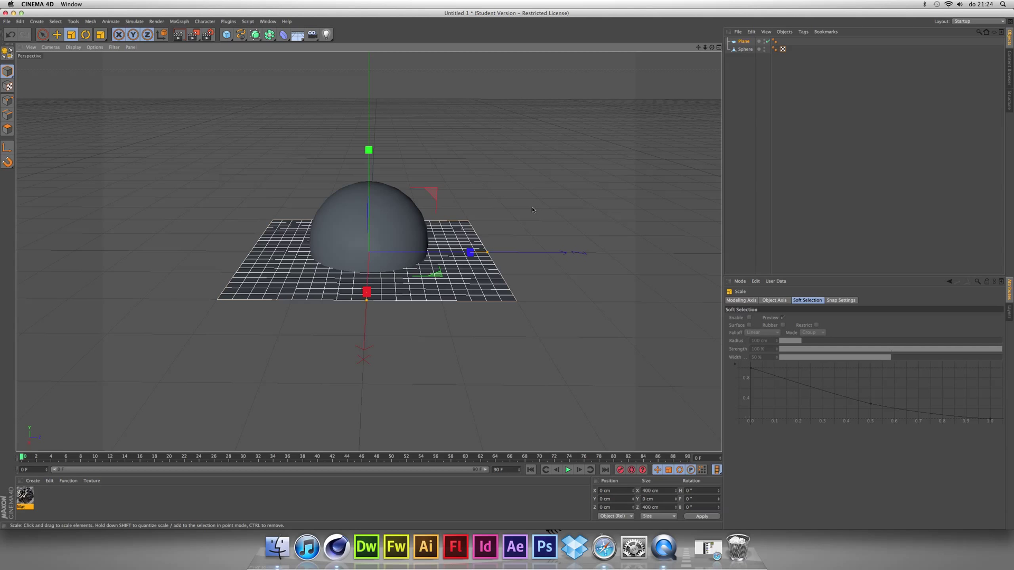
pyautogui.moveTo(532, 209); pyautogui.dragTo(647, 212)
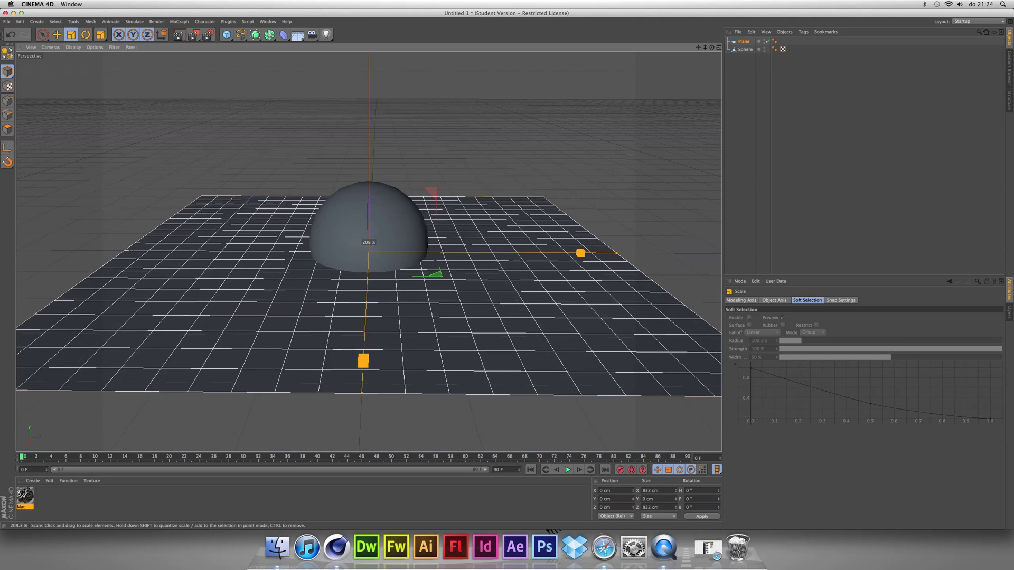
pyautogui.hotkey('ctrl', 'z')
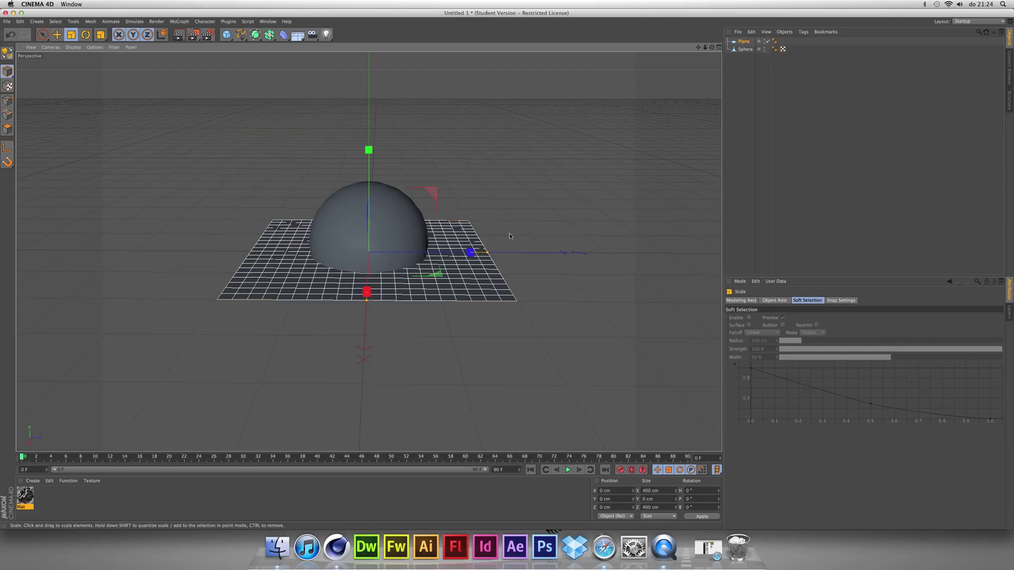
# Step: Scale the plane up uniformly to about 888 cm per side
pyautogui.moveTo(511, 238); pyautogui.dragTo(642, 240)
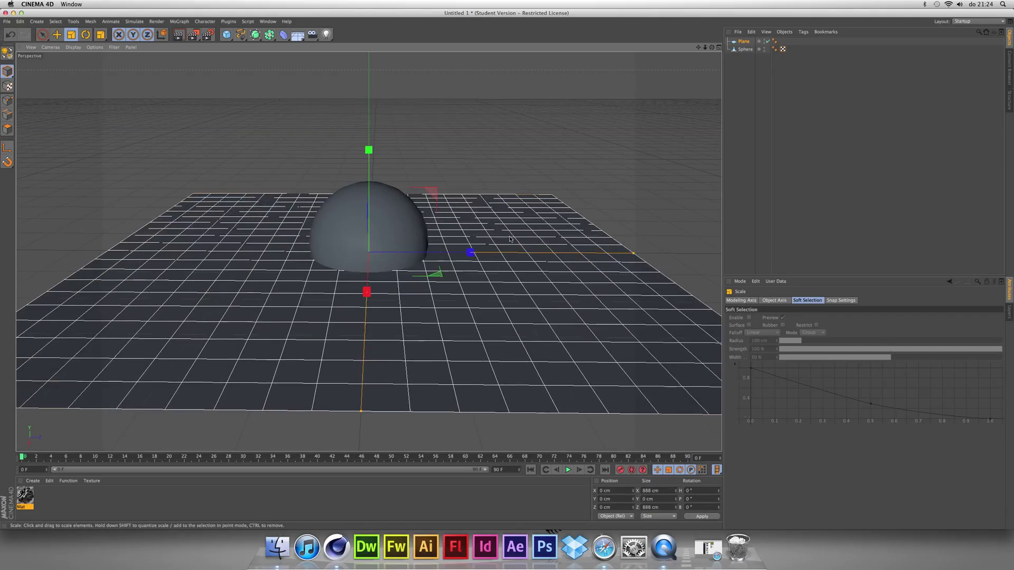
pyautogui.click(56, 36)
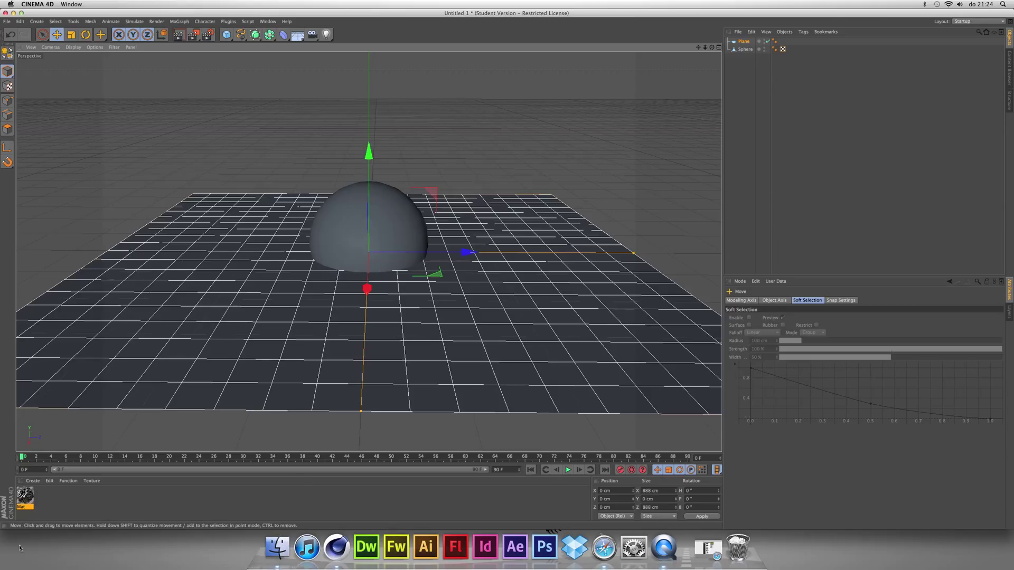
# Step: Create a new material and enable its Luminance channel
pyautogui.click(35, 481)
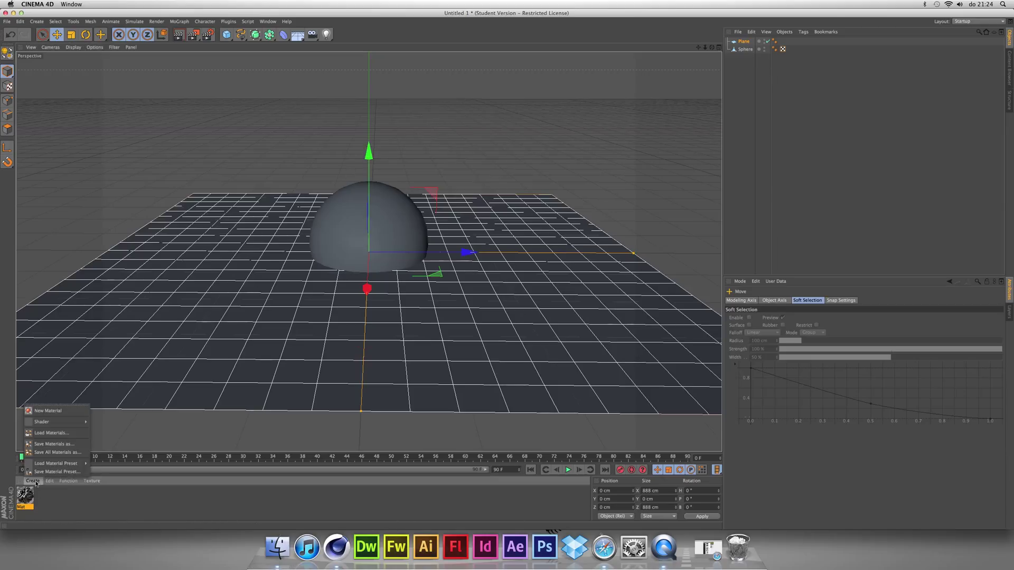
pyautogui.click(58, 411)
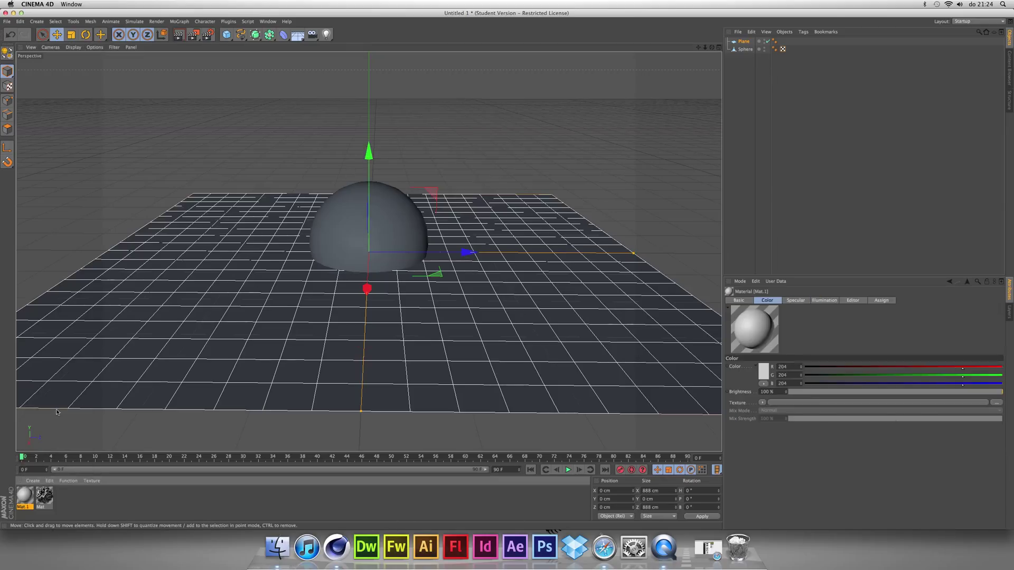
pyautogui.doubleClick(24, 496)
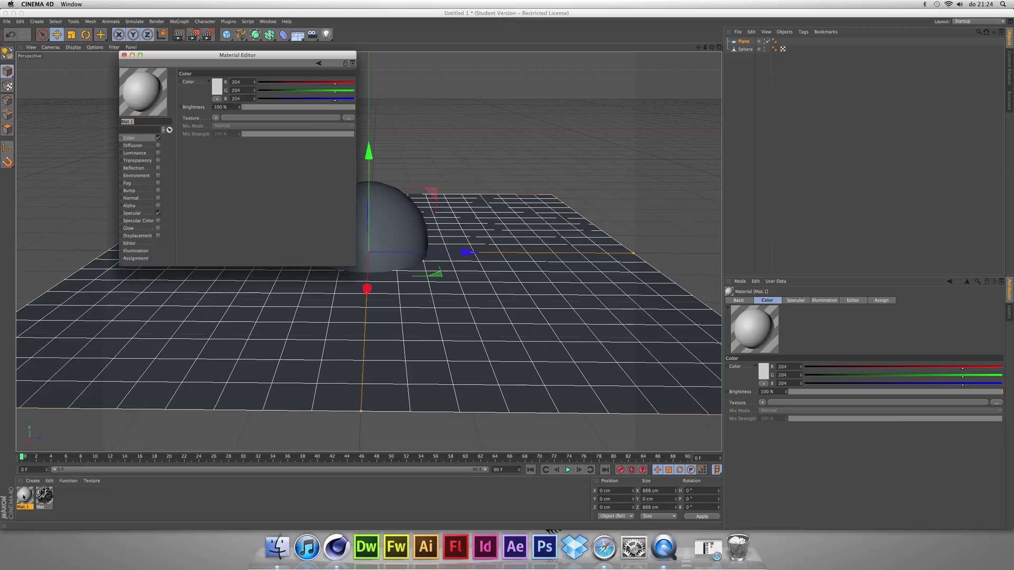
pyautogui.click(159, 153)
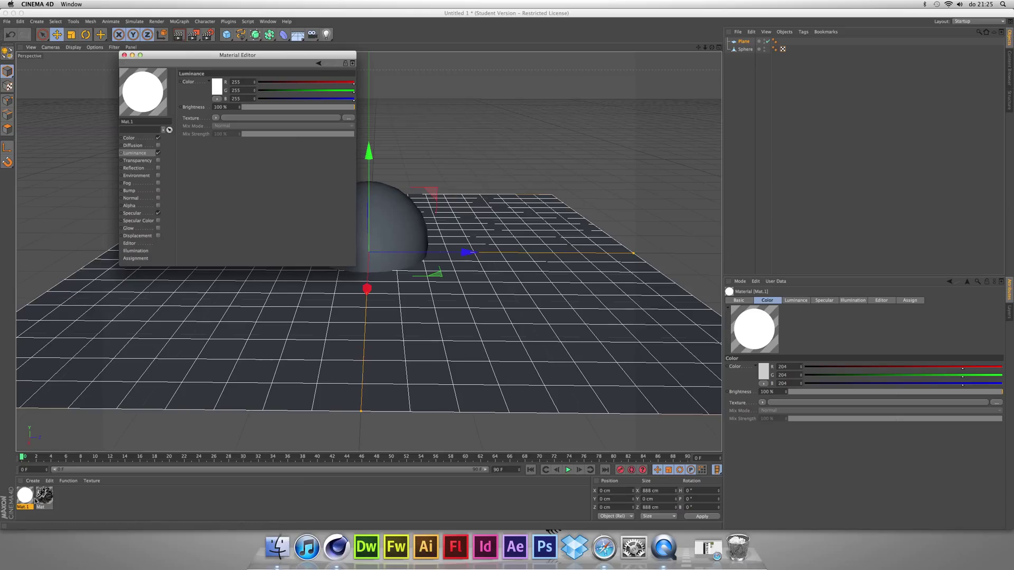
# Step: Apply the white luminance material to the plane and close the Material Editor
pyautogui.click(191, 436)
pyautogui.moveTo(191, 439); pyautogui.dragTo(429, 363)
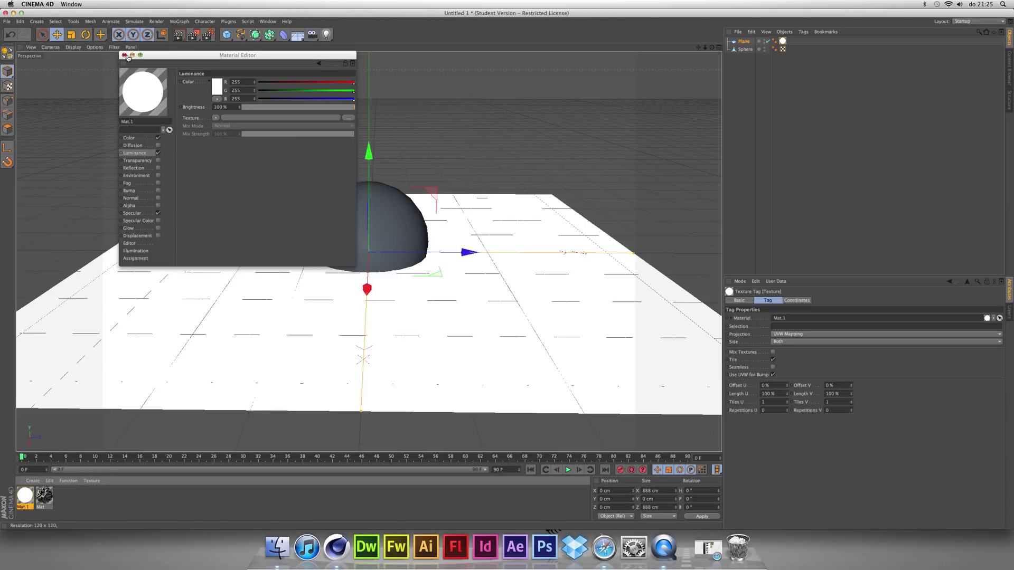
pyautogui.click(126, 55)
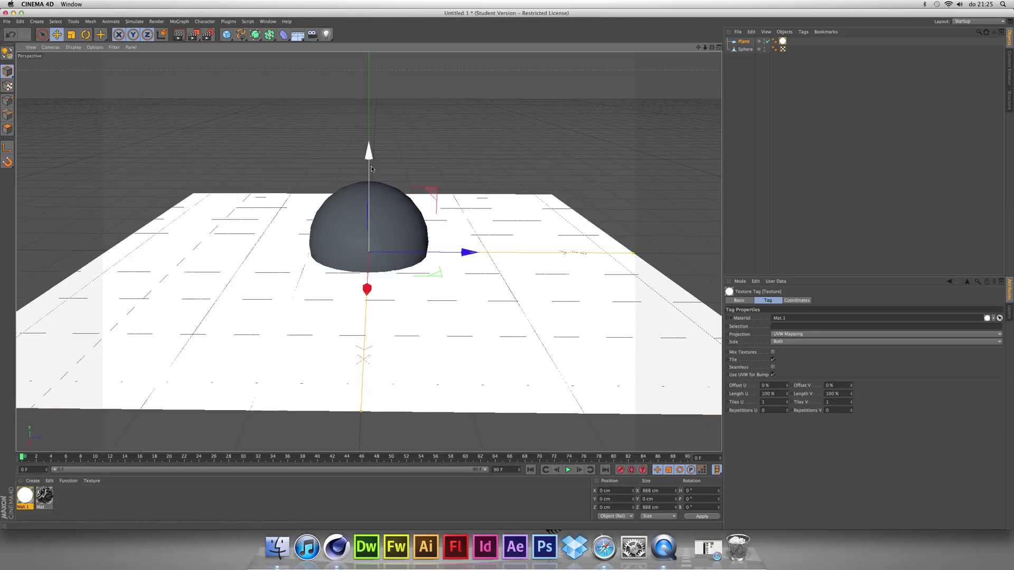
# Step: Raise the plane above the sphere to about 341 cm on Y
pyautogui.moveTo(369, 154); pyautogui.dragTo(372, 50)
pyautogui.scroll(-5, 549, 176)
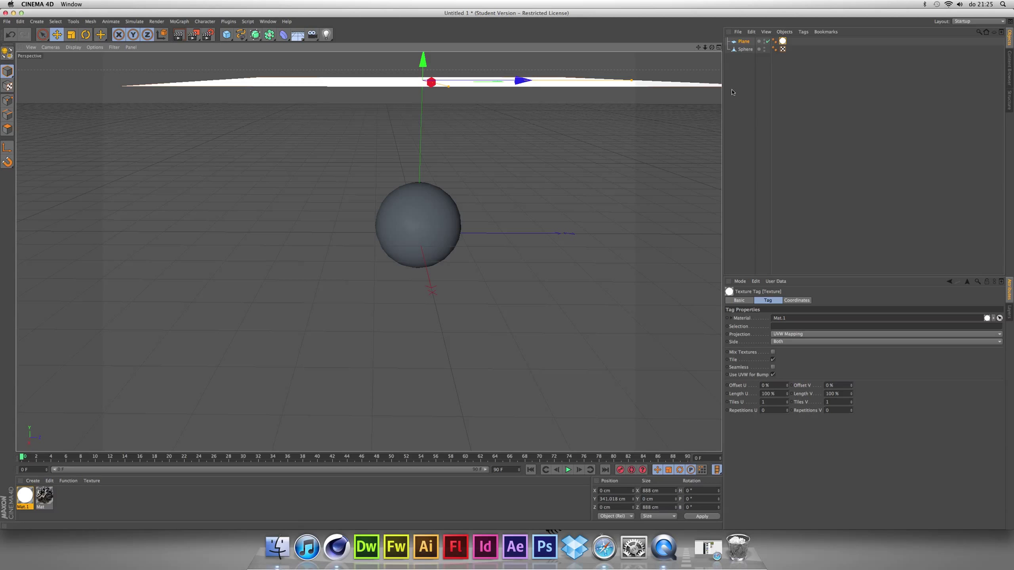
pyautogui.moveTo(711, 51); pyautogui.dragTo(366, 252)
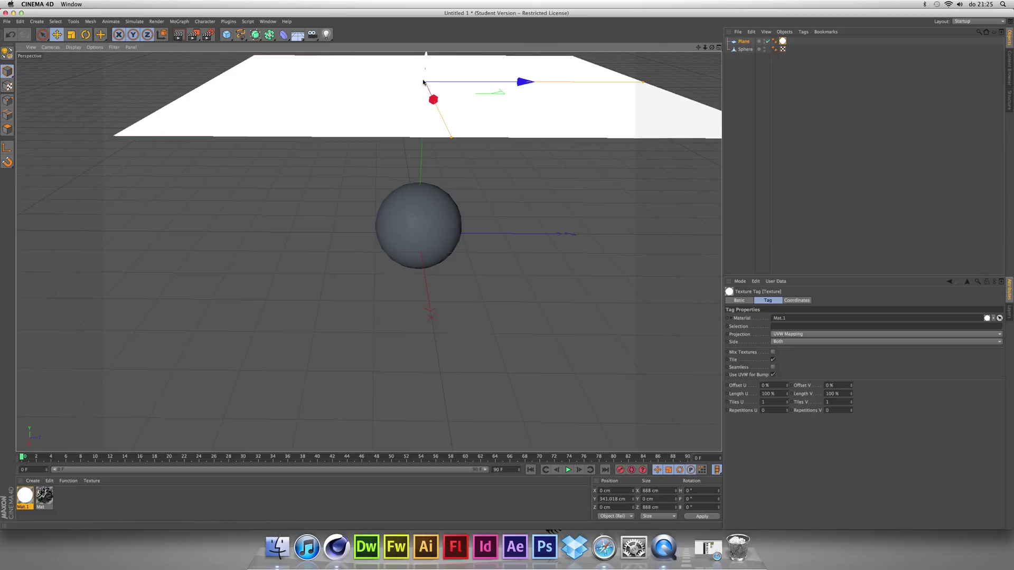
# Step: Duplicate the plane and place the copy below the sphere at about -307 cm on Y
pyautogui.keyDown('ctrl'); pyautogui.click(426, 66); pyautogui.keyUp('ctrl')
pyautogui.moveTo(426, 66); pyautogui.dragTo(413, 287)
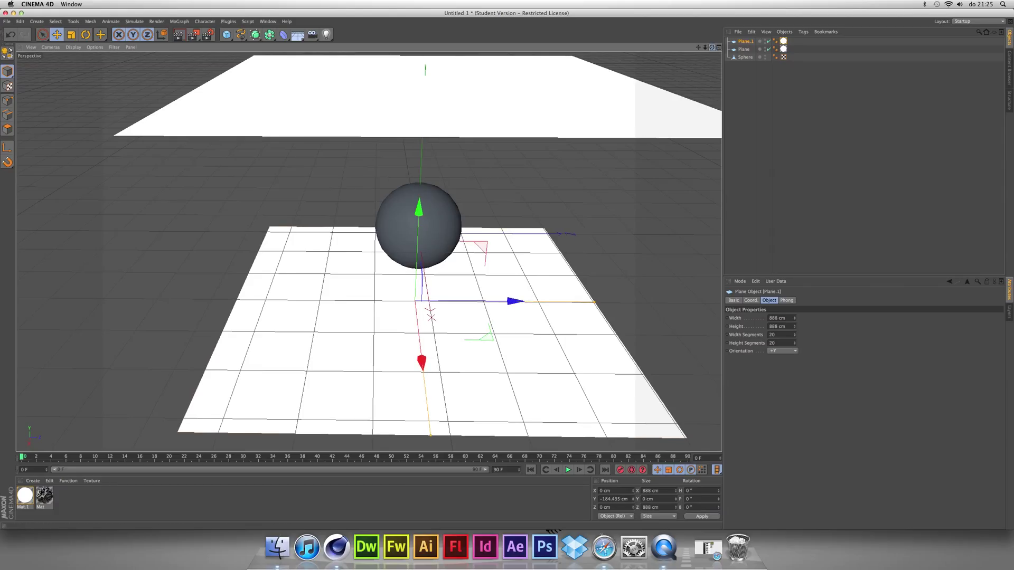
pyautogui.moveTo(711, 47); pyautogui.dragTo(369, 252)
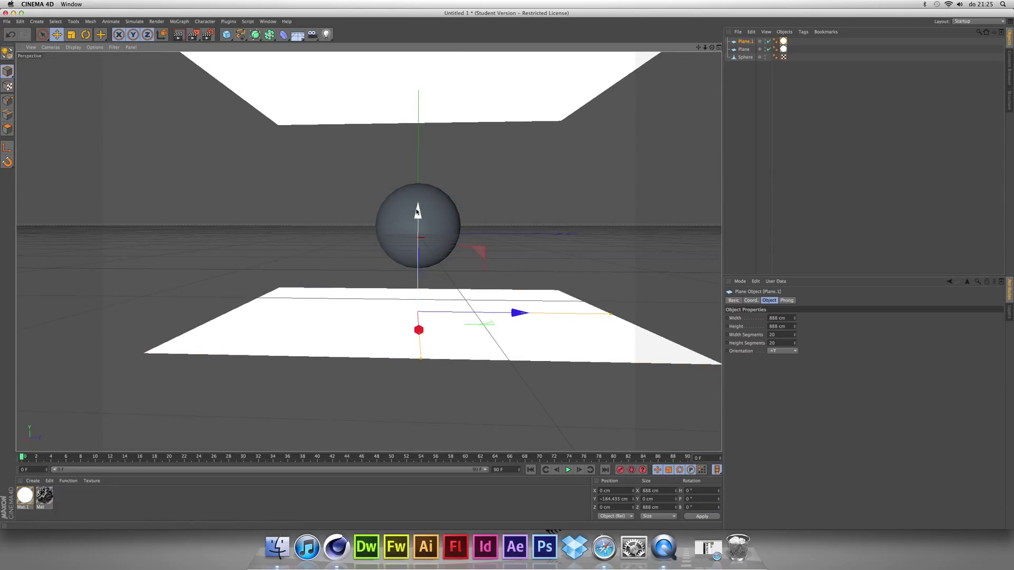
pyautogui.moveTo(413, 224); pyautogui.dragTo(410, 262)
pyautogui.scroll(5, 506, 199)
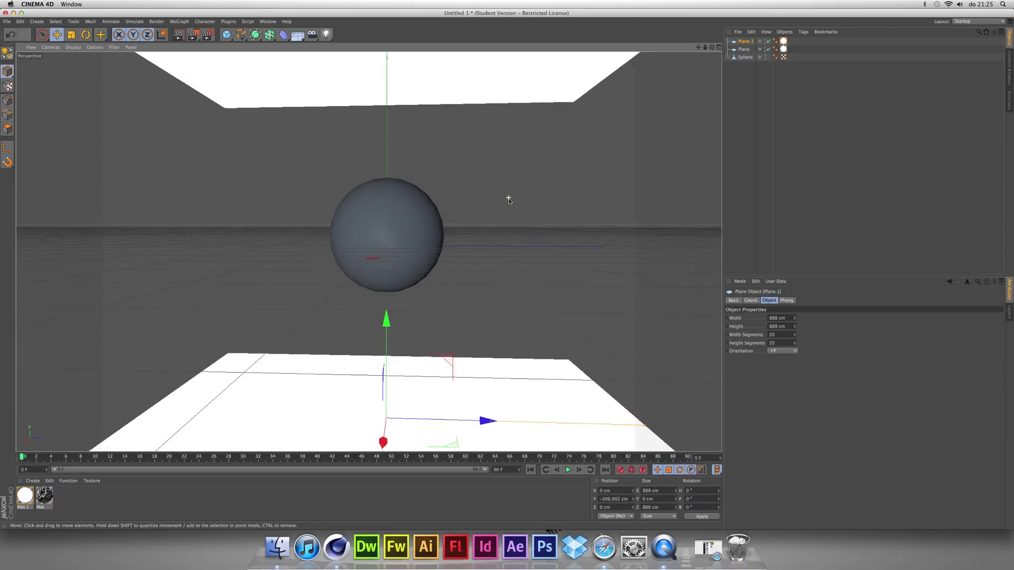
# Step: Enable Sub-Polygon Displacement with Round Geometry in the black material's Displacement channel and close the Material Editor
pyautogui.moveTo(698, 47); pyautogui.dragTo(369, 251)
pyautogui.scroll(5, 581, 173)
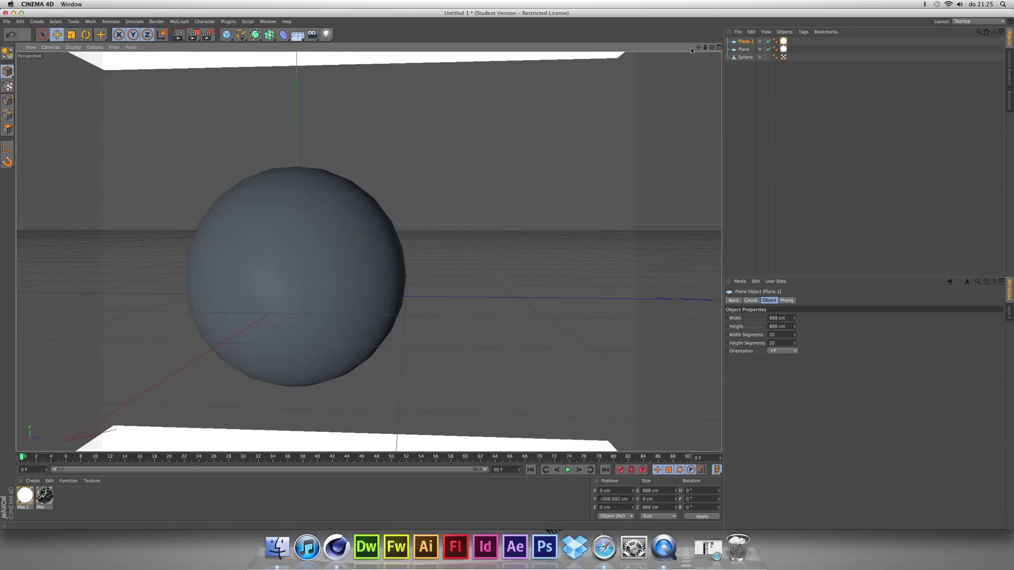
pyautogui.moveTo(698, 47); pyautogui.dragTo(369, 249)
pyautogui.scroll(3, 466, 183)
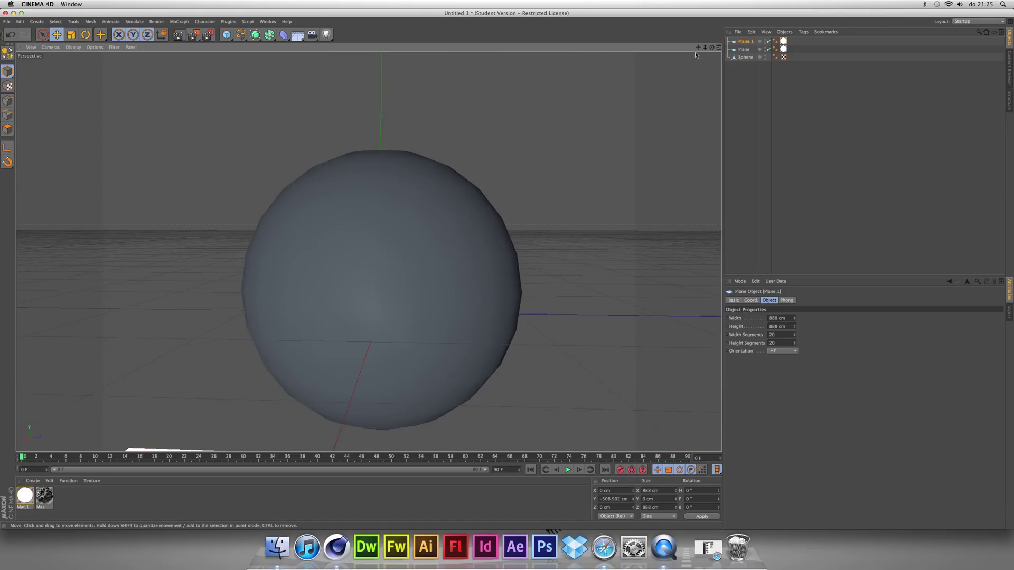
pyautogui.moveTo(698, 47); pyautogui.dragTo(369, 251)
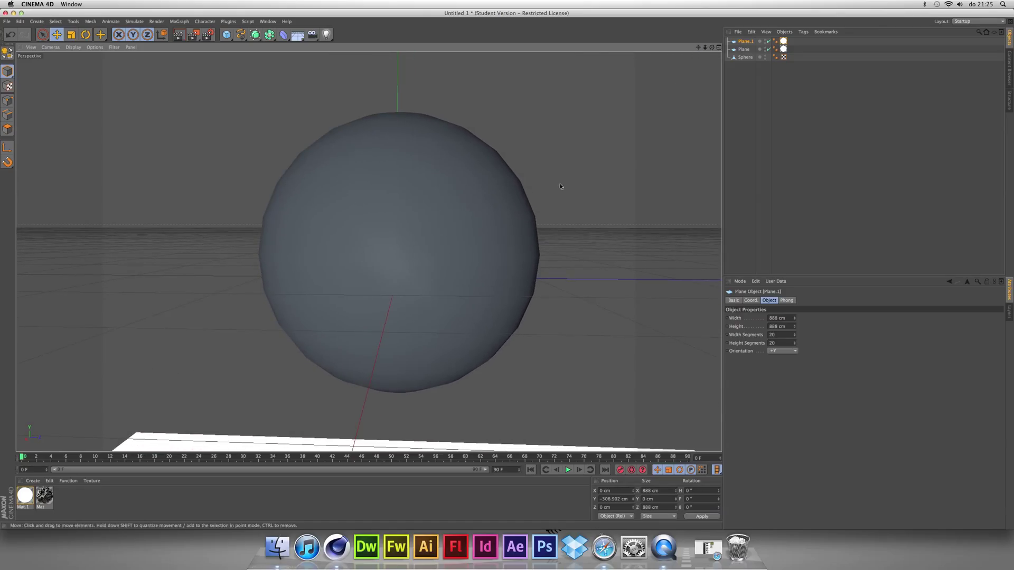
pyautogui.doubleClick(44, 496)
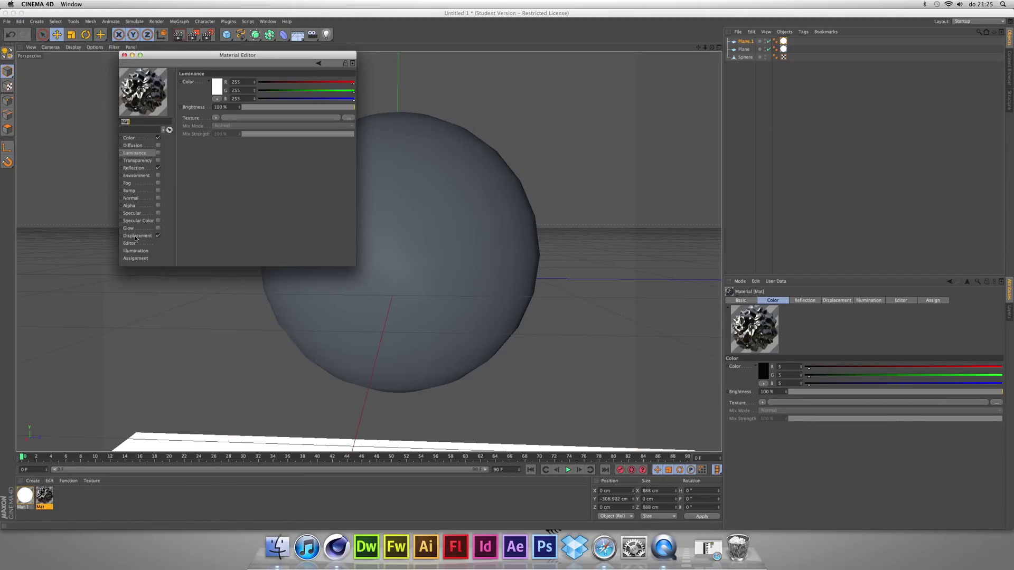
pyautogui.click(135, 236)
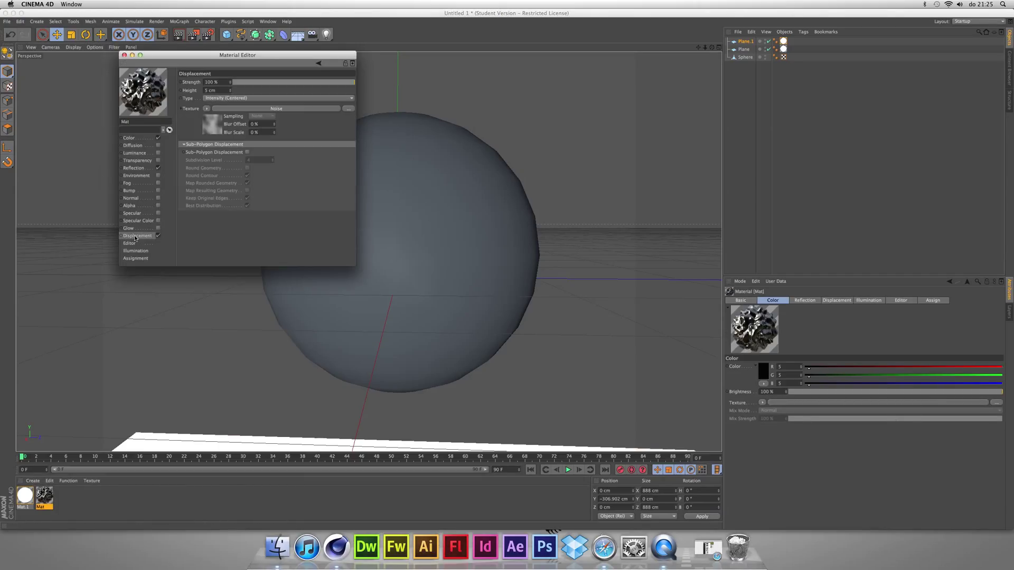
pyautogui.click(247, 152)
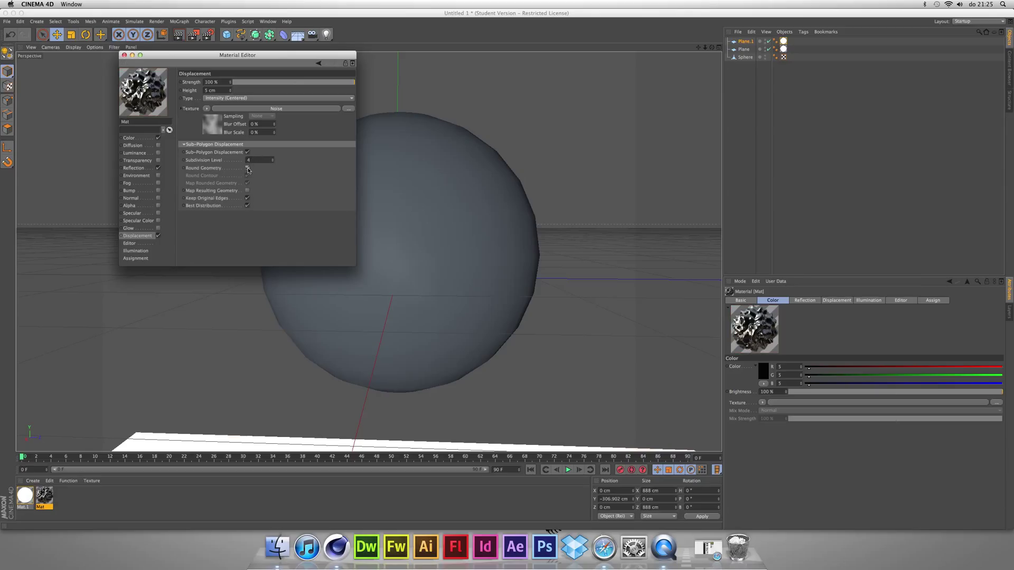
pyautogui.click(247, 168)
pyautogui.click(124, 55)
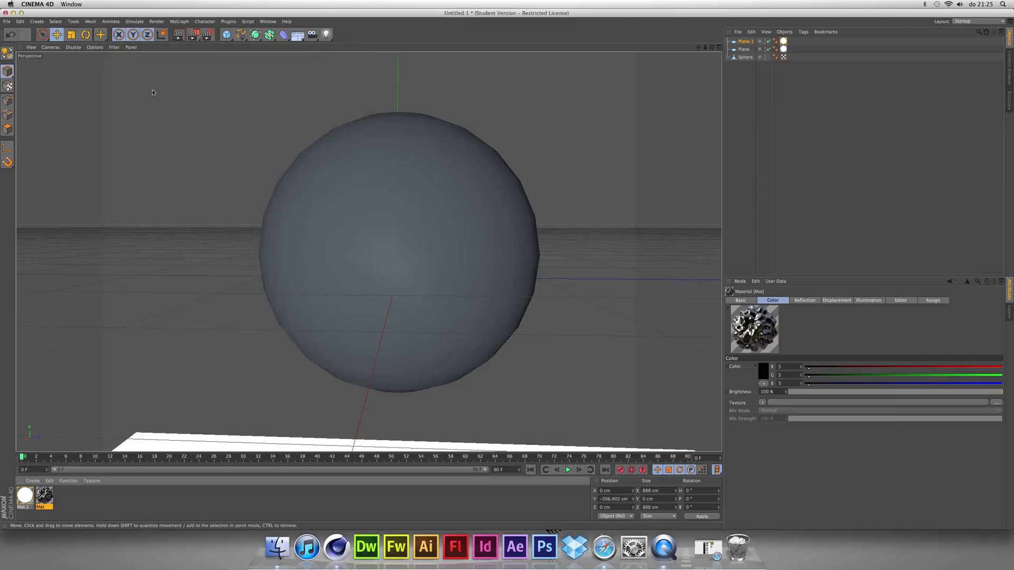
# Step: Add a camera to the scene from a close view framing the sphere
pyautogui.click(312, 444)
pyautogui.scroll(-2, 493, 370)
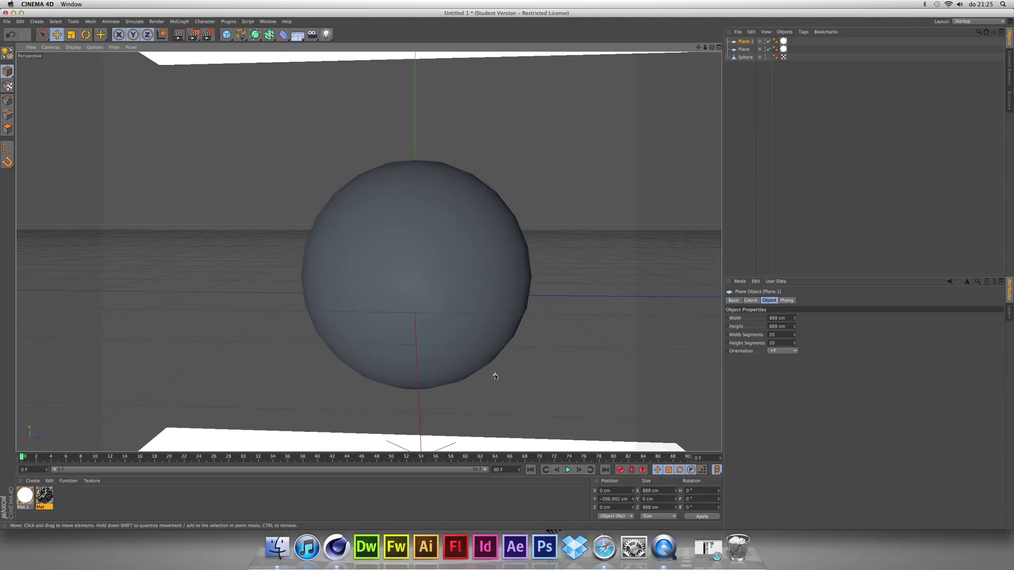
pyautogui.scroll(2, 498, 376)
pyautogui.scroll(2, 497, 373)
pyautogui.scroll(-1, 498, 373)
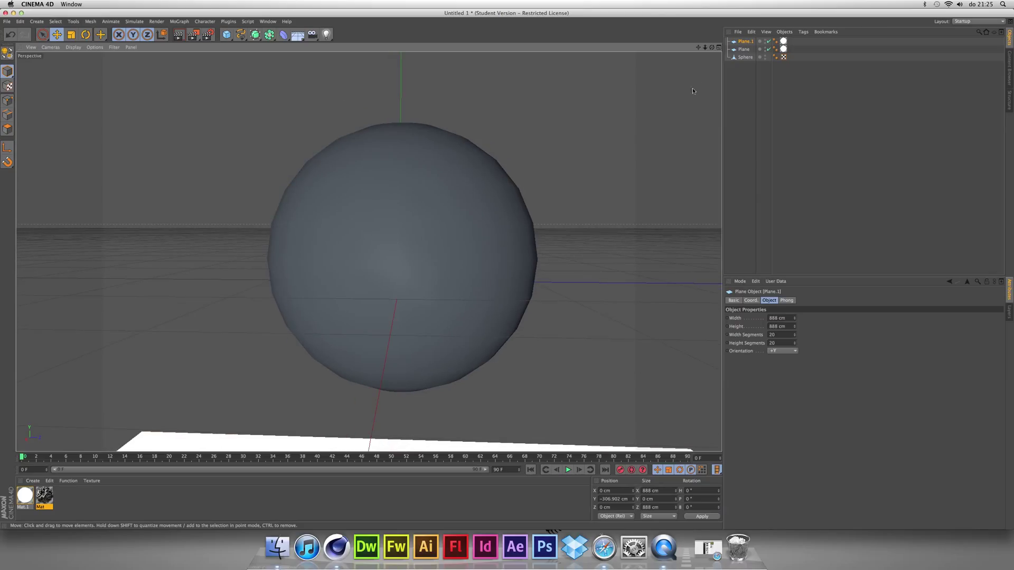
pyautogui.moveTo(698, 47); pyautogui.dragTo(691, 57)
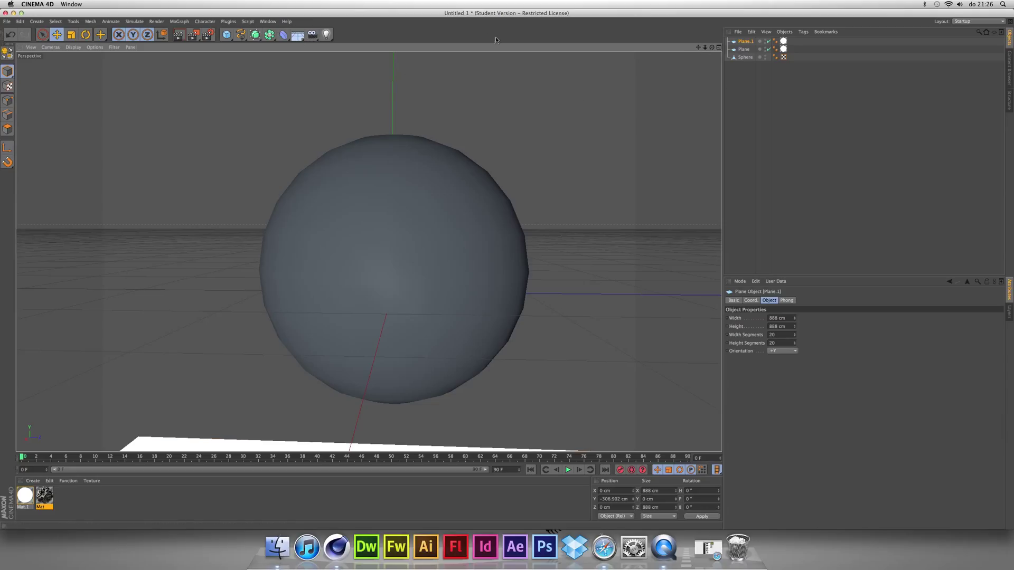
pyautogui.click(312, 36)
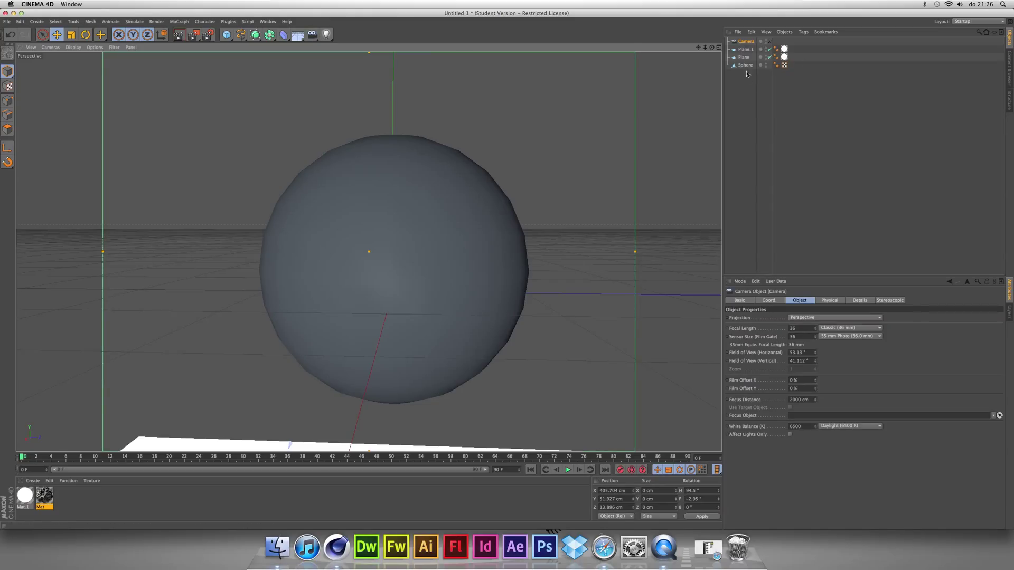
# Step: Set the camera's X, Y and Z position to 0 cm
pyautogui.doubleClick(742, 42)
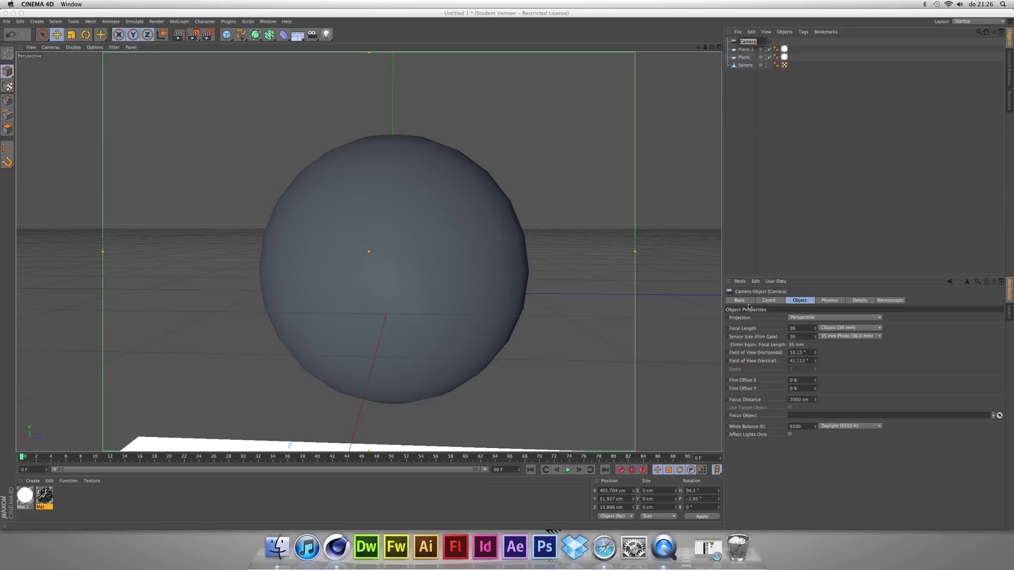
pyautogui.click(768, 300)
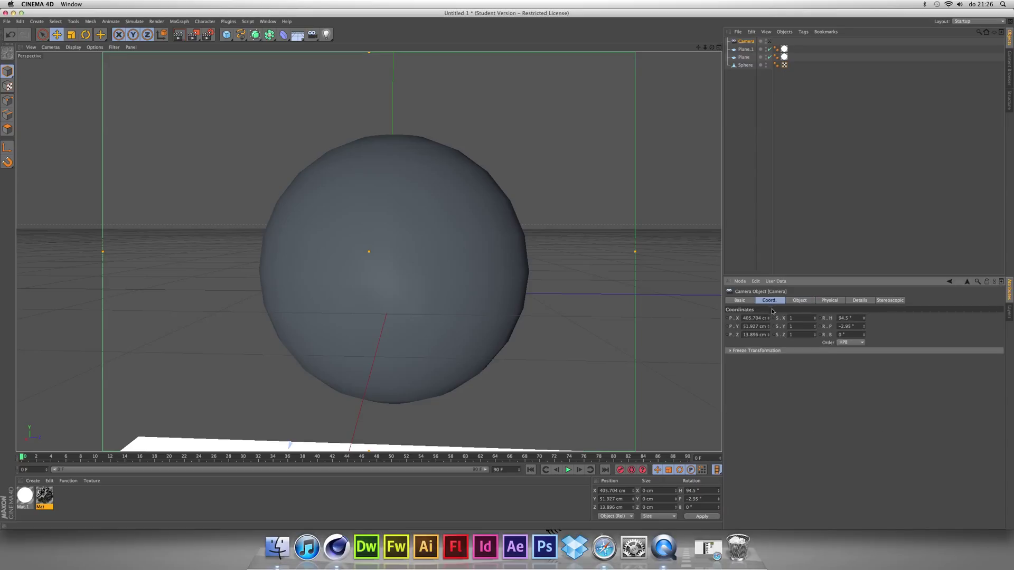
pyautogui.doubleClick(754, 318)
pyautogui.write('0')
pyautogui.press('Tab')
pyautogui.write('0')
pyautogui.press('Tab')
pyautogui.write('0')
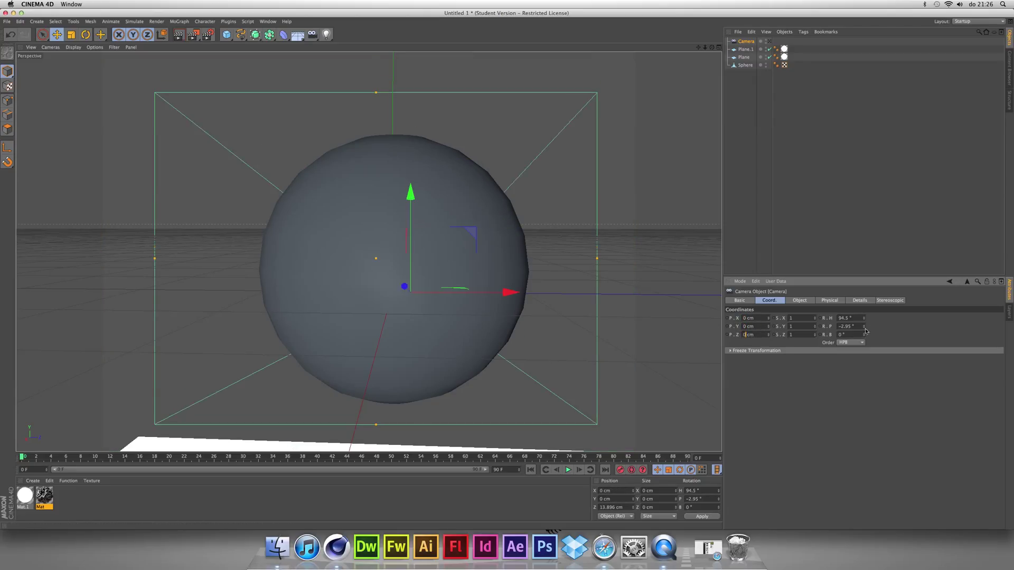
# Step: Try rotating the camera with heading 0° and pitch 90°
pyautogui.doubleClick(847, 317)
pyautogui.write('0')
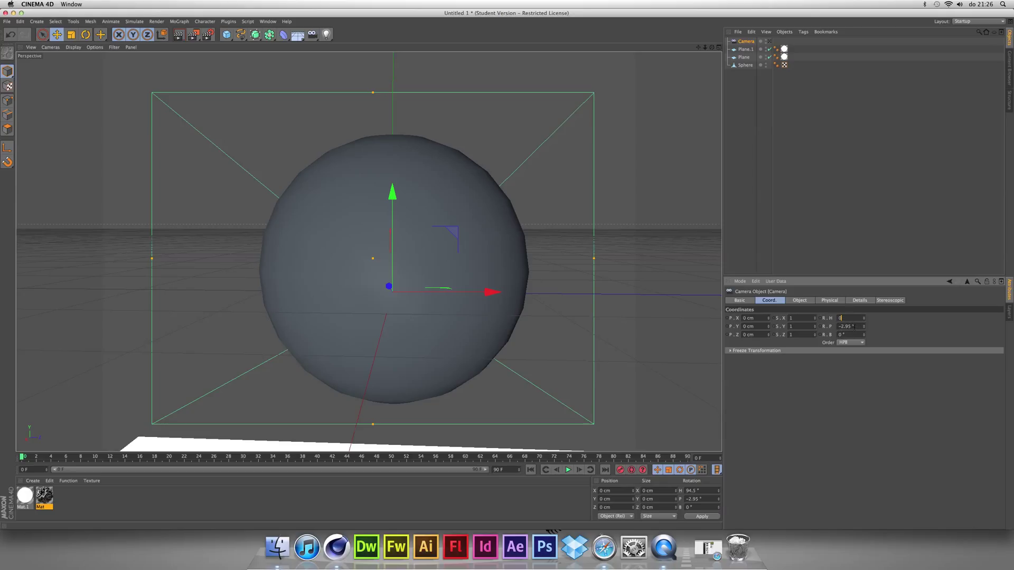
pyautogui.press('Tab')
pyautogui.write('0')
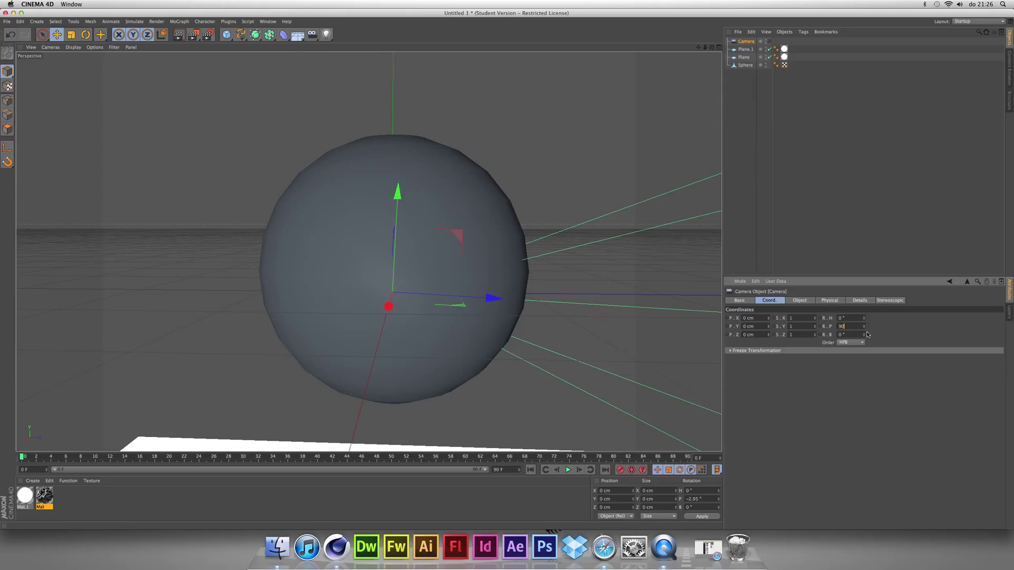
pyautogui.press('Return')
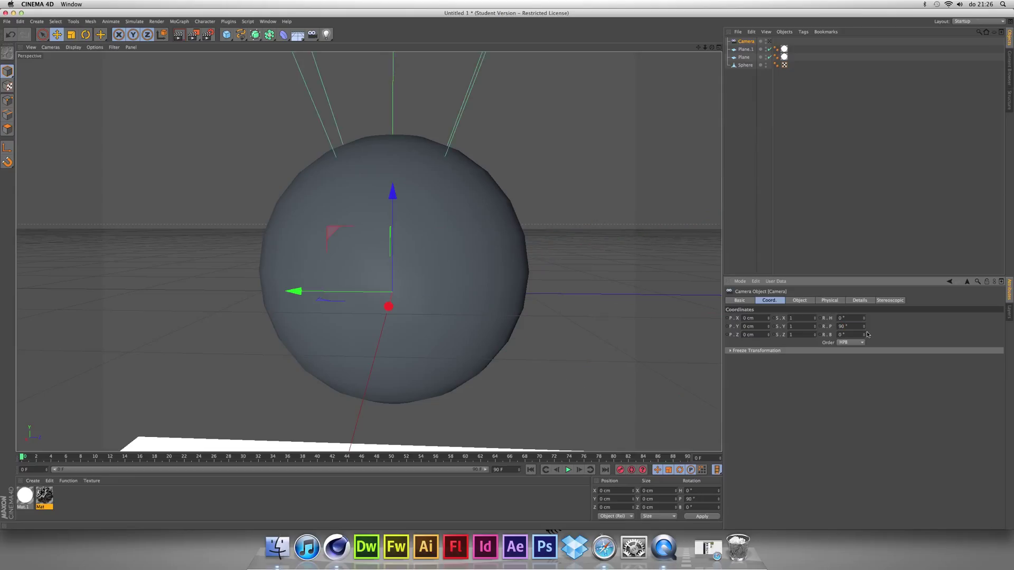
# Step: Set the camera's pitch to 0° and its bank to 90°
pyautogui.click(840, 326)
pyautogui.press('BackSpace')
pyautogui.write('0')
pyautogui.press('Tab')
pyautogui.write('9')
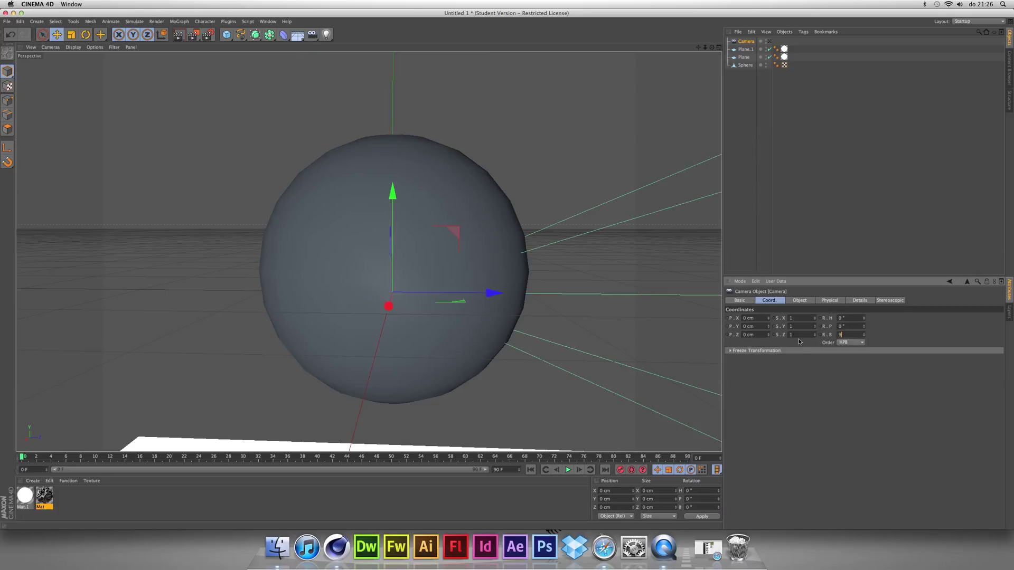
pyautogui.write('0')
pyautogui.press('Return')
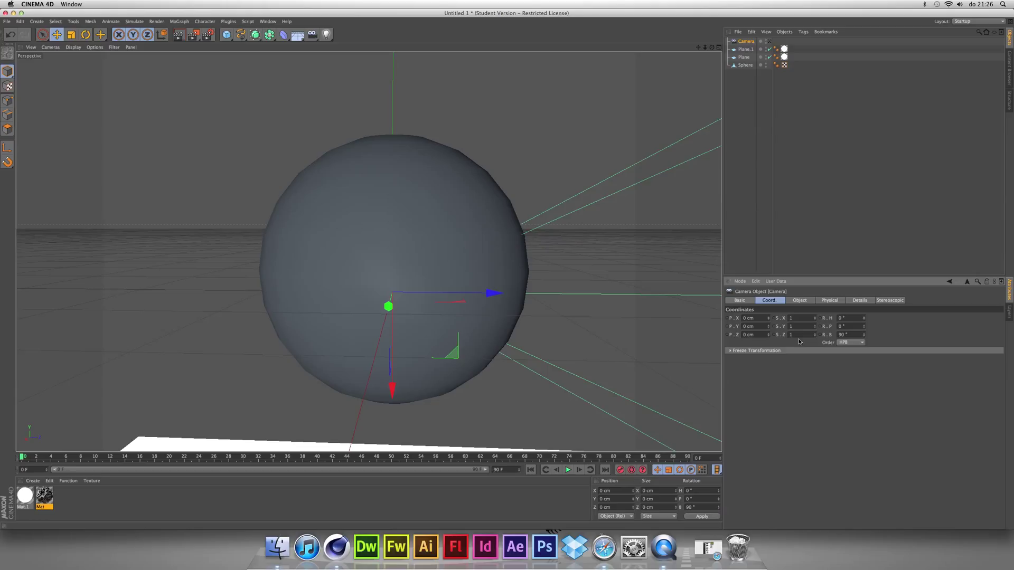
# Step: Set the camera's rotation to bank 0° and heading 90°, and move it out to about 285 cm on X
pyautogui.click(851, 334)
pyautogui.write('0')
pyautogui.press('Tab')
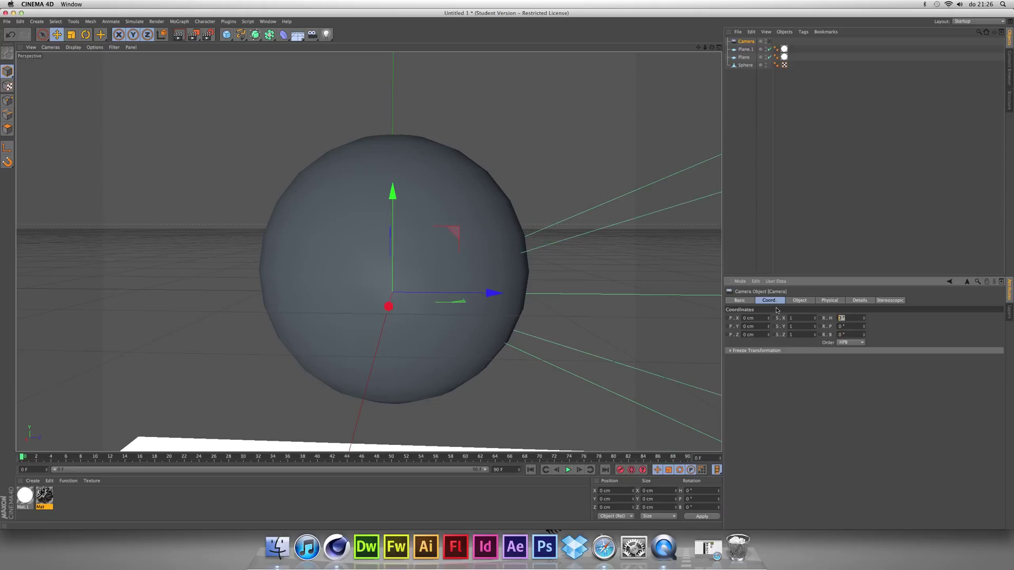
pyautogui.write('90')
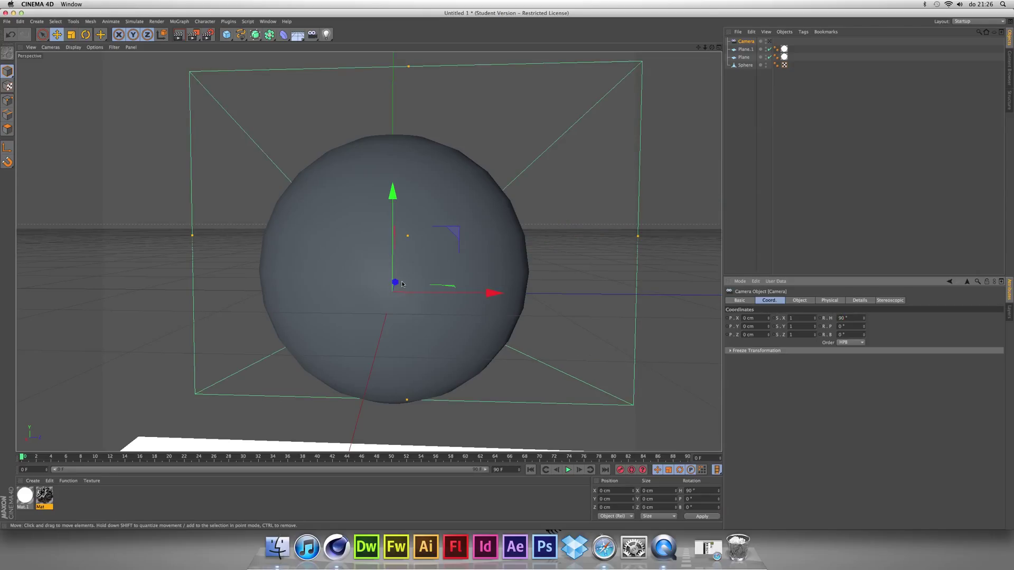
pyautogui.moveTo(402, 284); pyautogui.dragTo(320, 404)
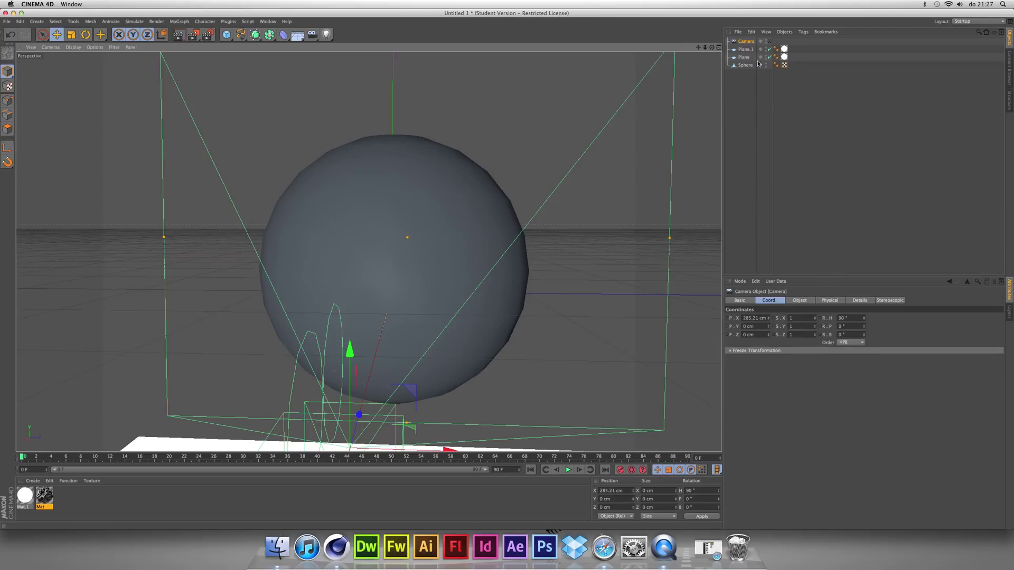
# Step: Look through the scene camera and set its X position to 500 cm
pyautogui.click(769, 41)
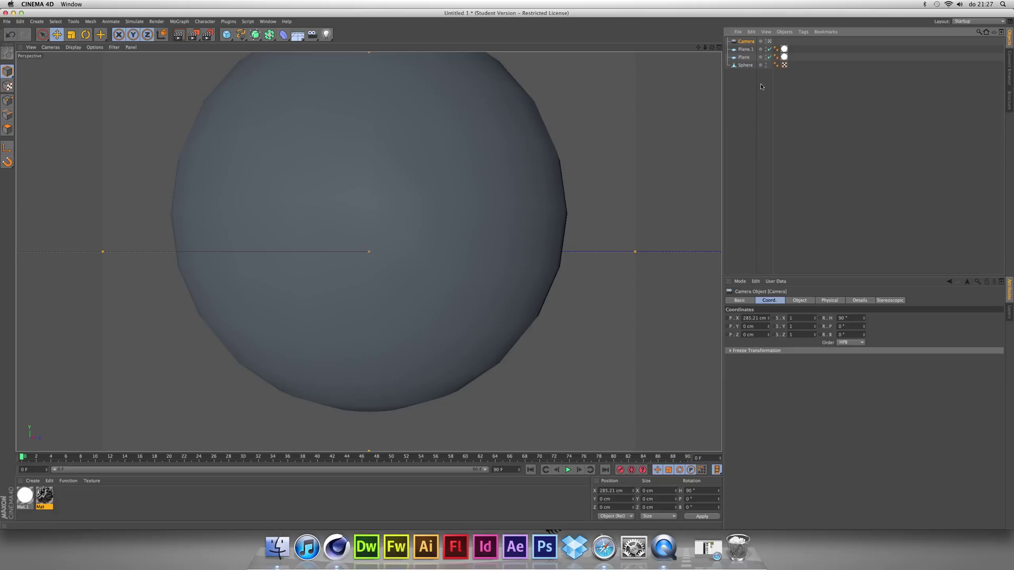
pyautogui.click(761, 317)
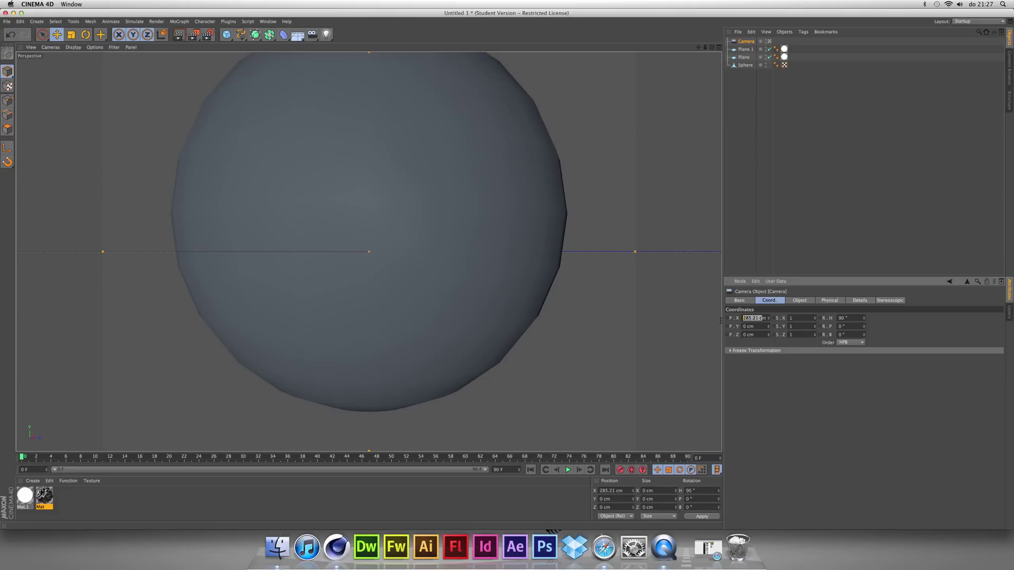
pyautogui.write('50')
pyautogui.write('000')
pyautogui.press('Return')
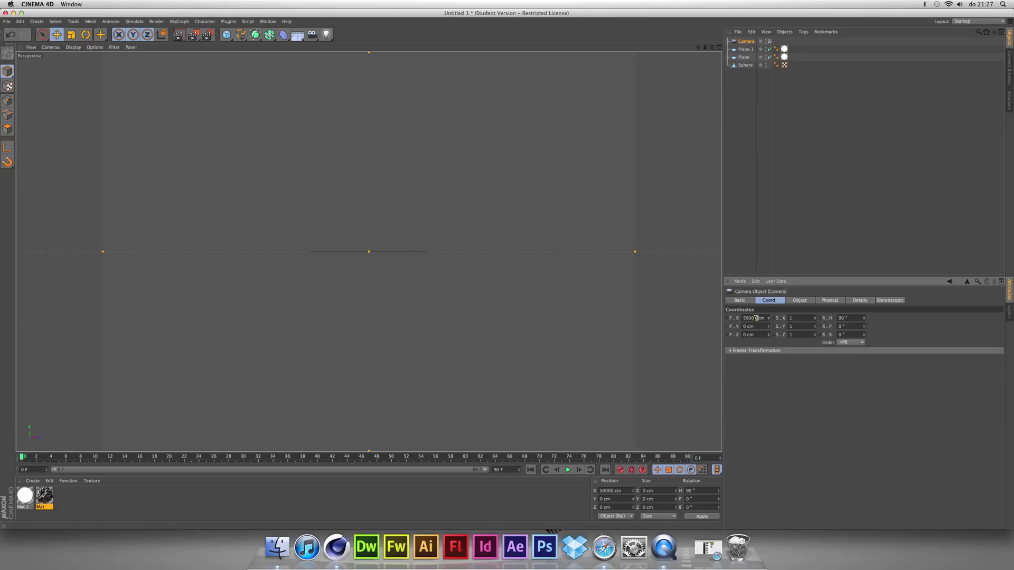
pyautogui.press('BackSpace')
pyautogui.press('Return')
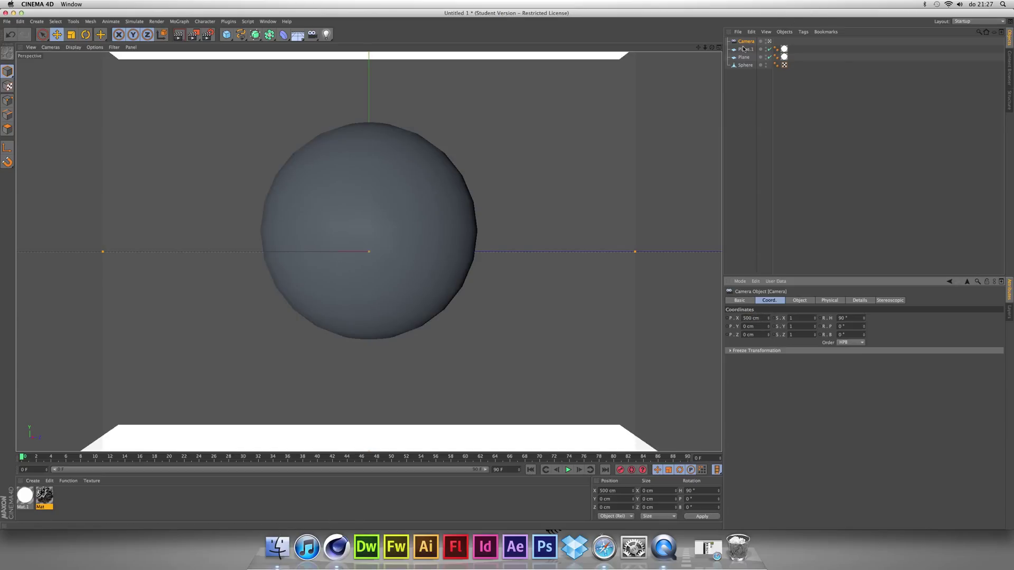
# Step: Set the sphere's Y position to 0 cm
pyautogui.click(745, 65)
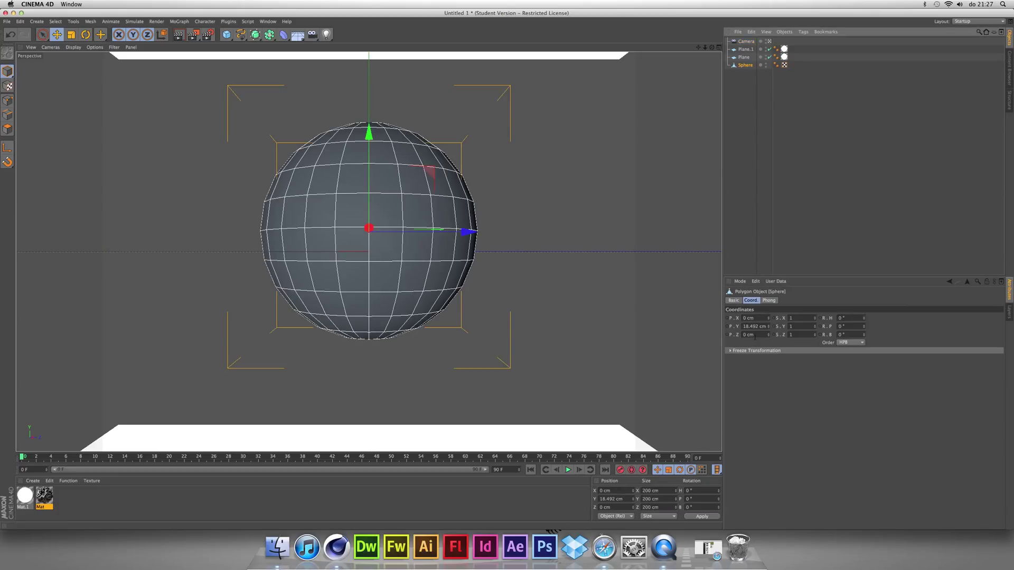
pyautogui.doubleClick(750, 326)
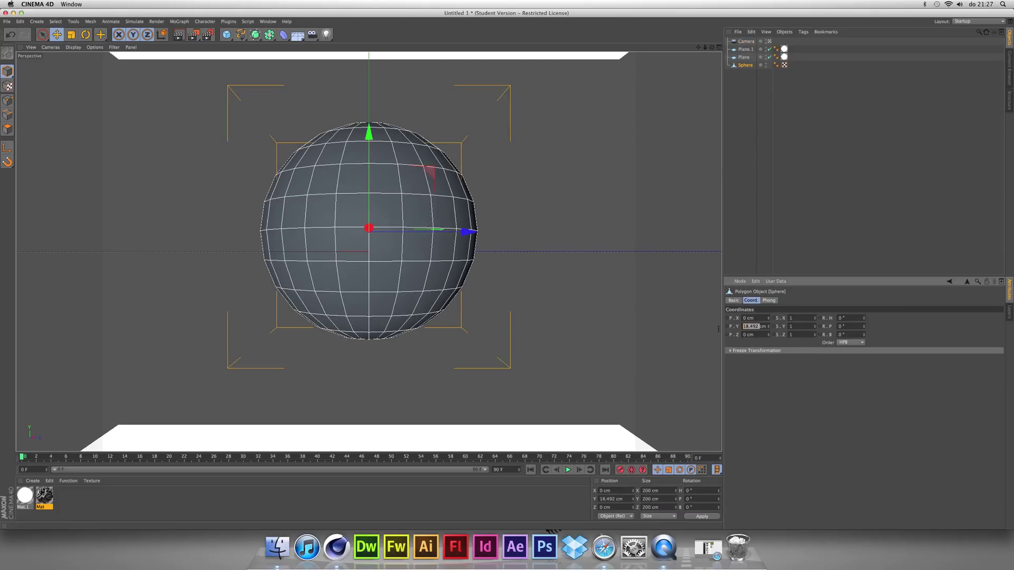
pyautogui.write('0')
pyautogui.press('Return')
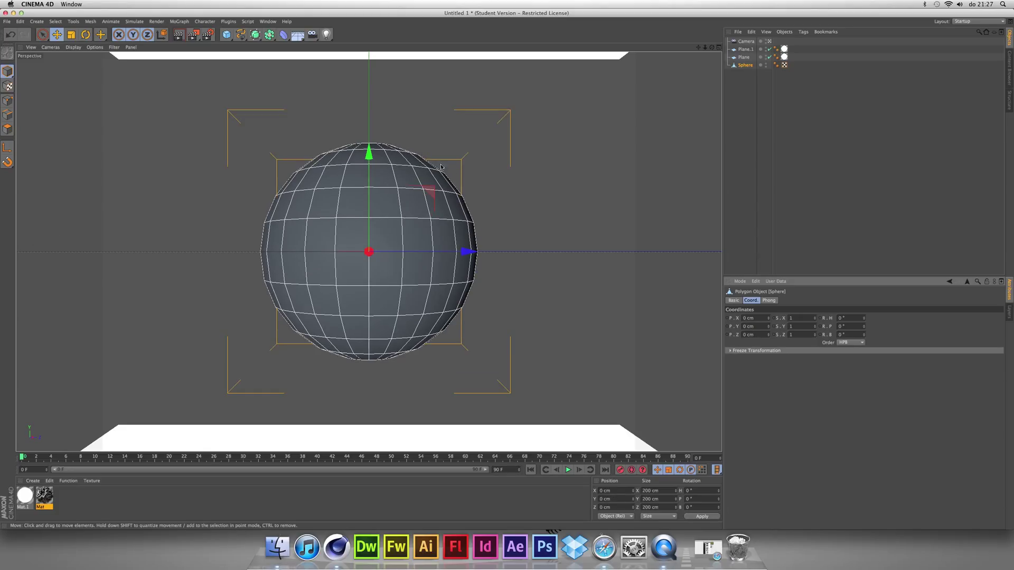
# Step: Leave the camera view and lower the bottom plane to about -345 cm on Y
pyautogui.click(770, 42)
pyautogui.keyDown('alt'); pyautogui.moveTo(475, 222); pyautogui.dragTo(580, 219); pyautogui.keyUp('alt')
pyautogui.click(382, 423)
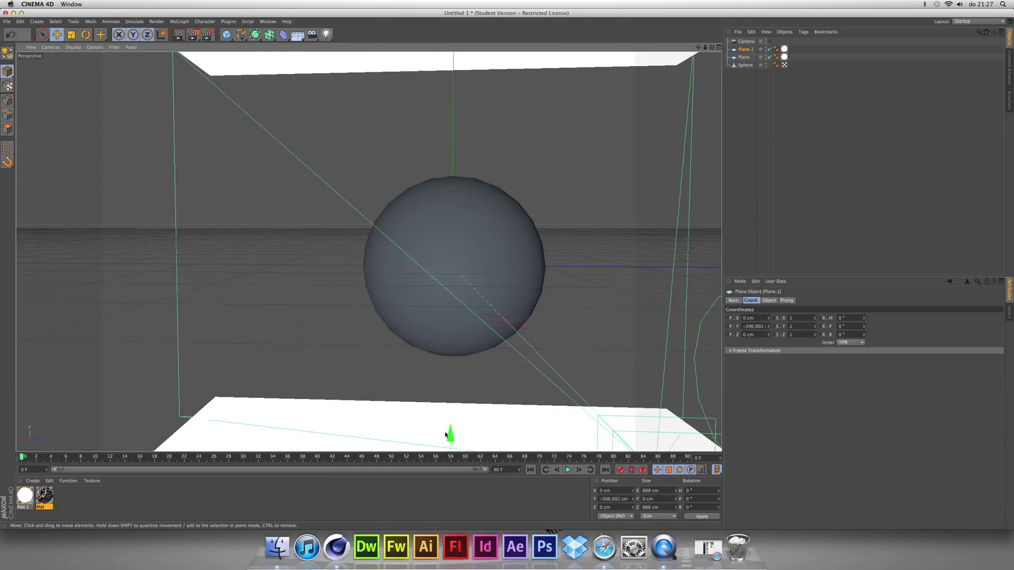
pyautogui.moveTo(455, 438); pyautogui.dragTo(455, 450)
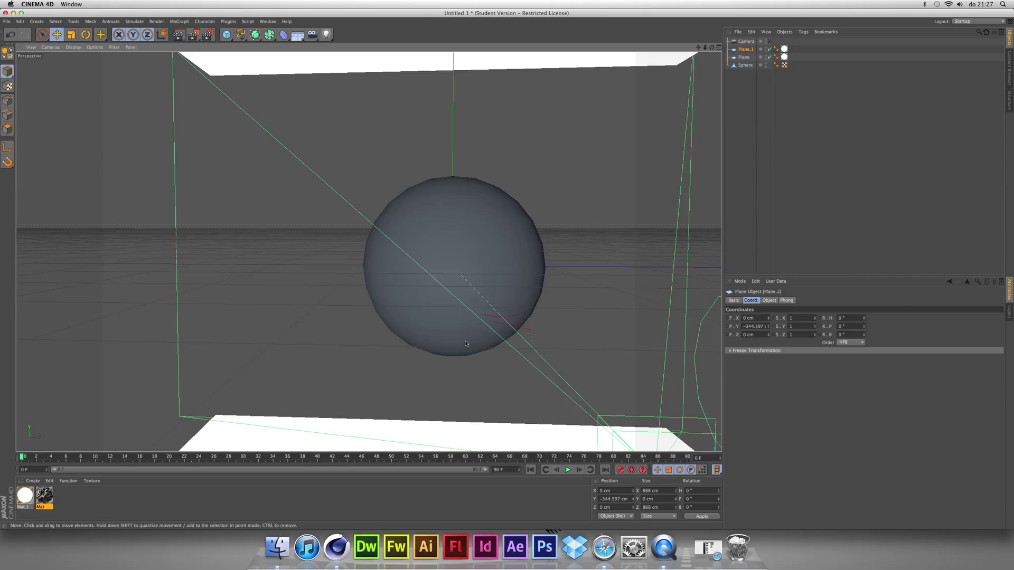
# Step: Raise the upper plane to about 420 cm on Y and check the framing through the camera
pyautogui.scroll(-3, 458, 337)
pyautogui.scroll(-5, 458, 337)
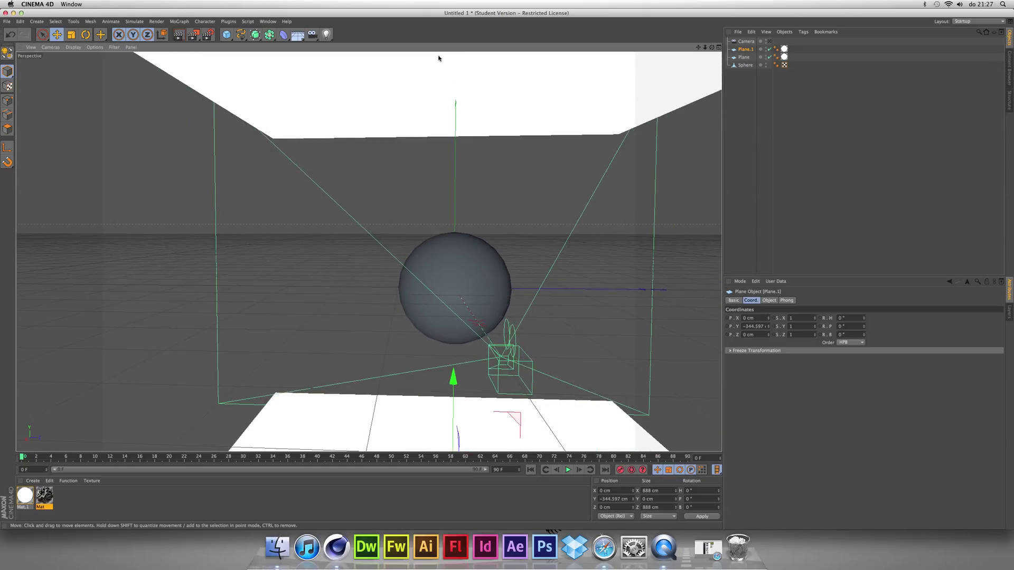
pyautogui.click(441, 87)
pyautogui.moveTo(455, 94); pyautogui.dragTo(456, 56)
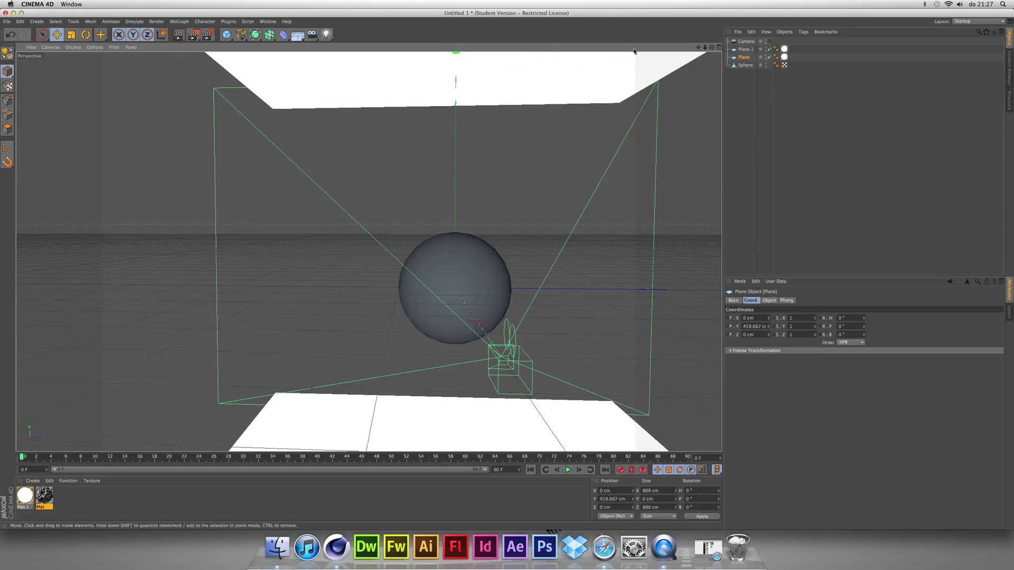
pyautogui.click(771, 42)
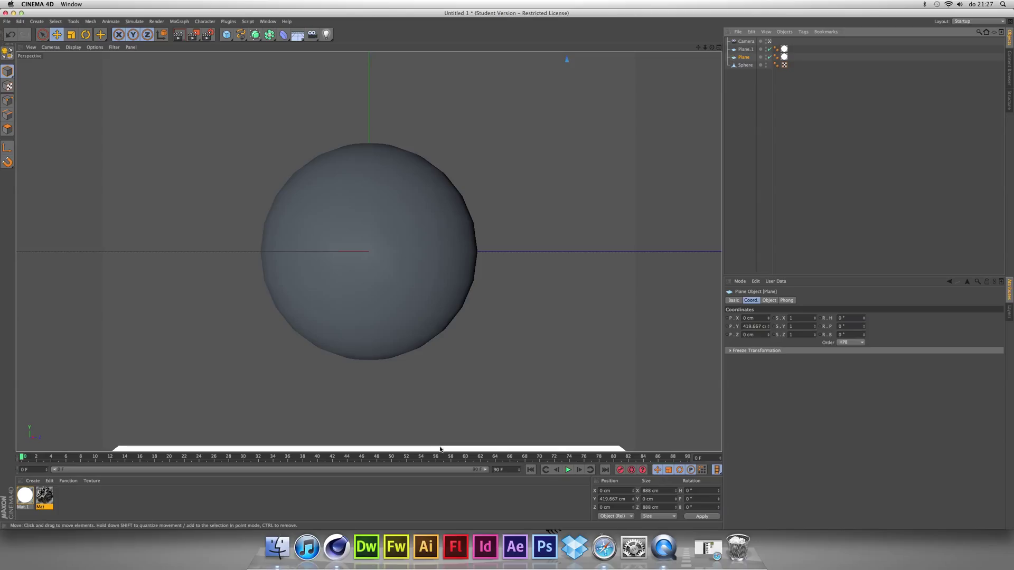
# Step: Lower the bottom plane further to about -390 cm on Y, outside the frame, and return to the camera view
pyautogui.click(770, 42)
pyautogui.click(465, 428)
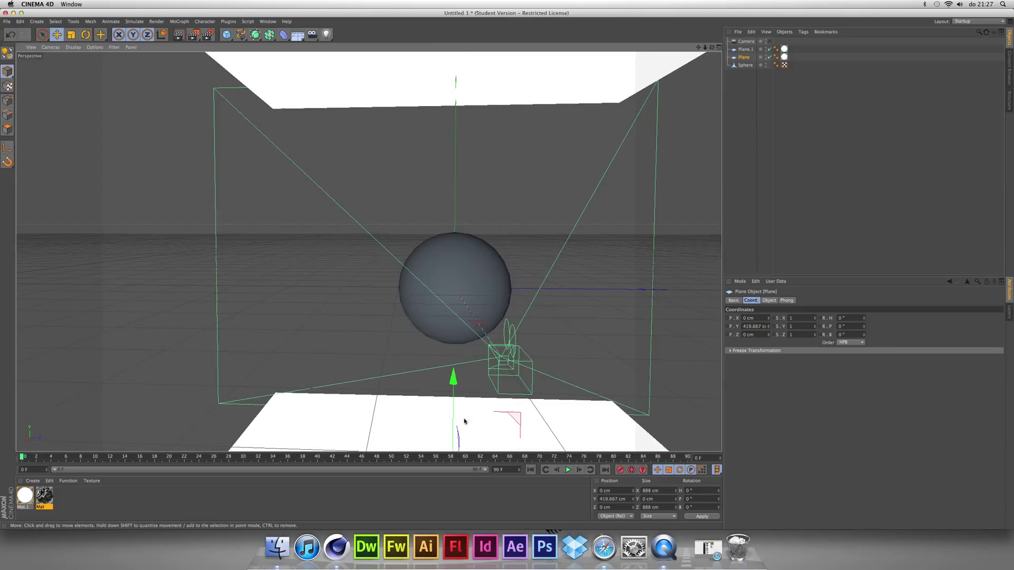
pyautogui.moveTo(454, 378); pyautogui.dragTo(453, 397)
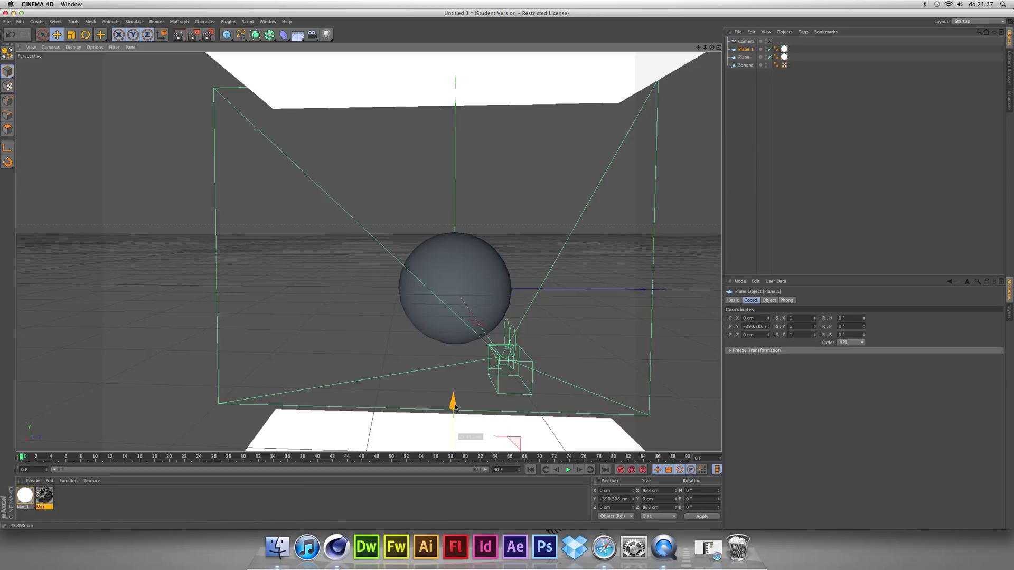
pyautogui.click(769, 41)
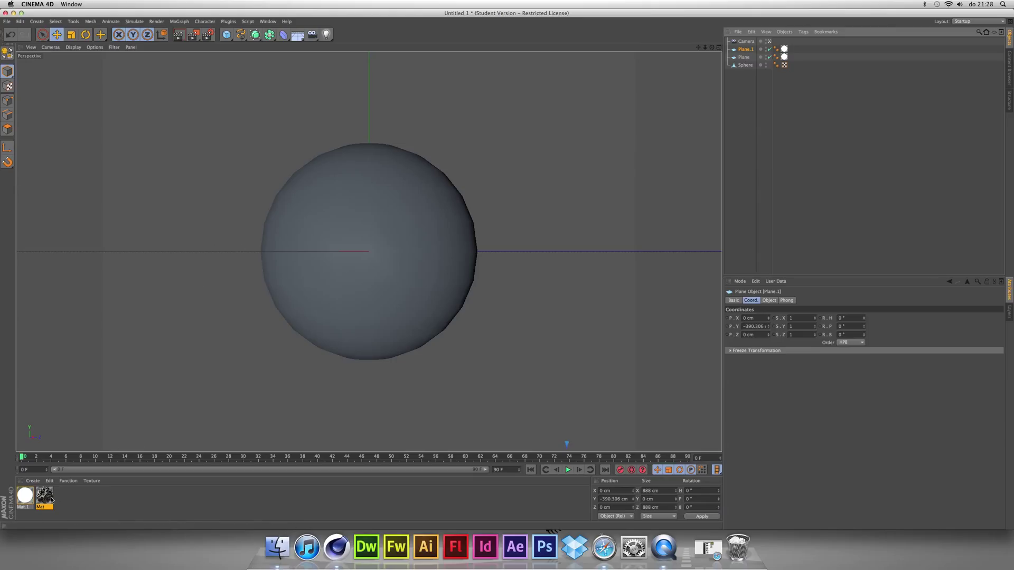
# Step: Apply the glossy black material Mat to the sphere and render the active view
pyautogui.moveTo(52, 497); pyautogui.dragTo(400, 244)
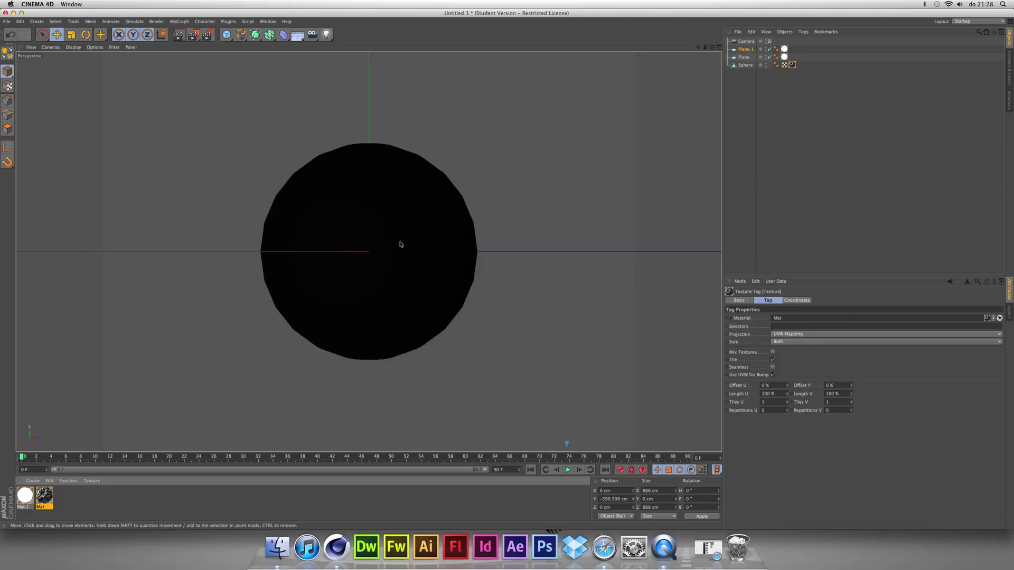
pyautogui.click(178, 34)
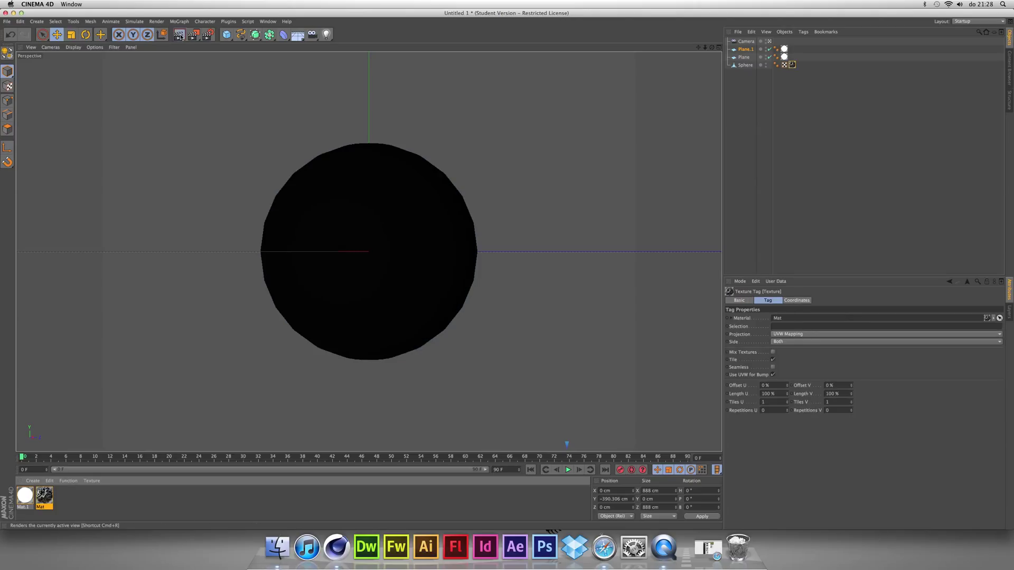
pyautogui.hotkey('ctrl', 'r')
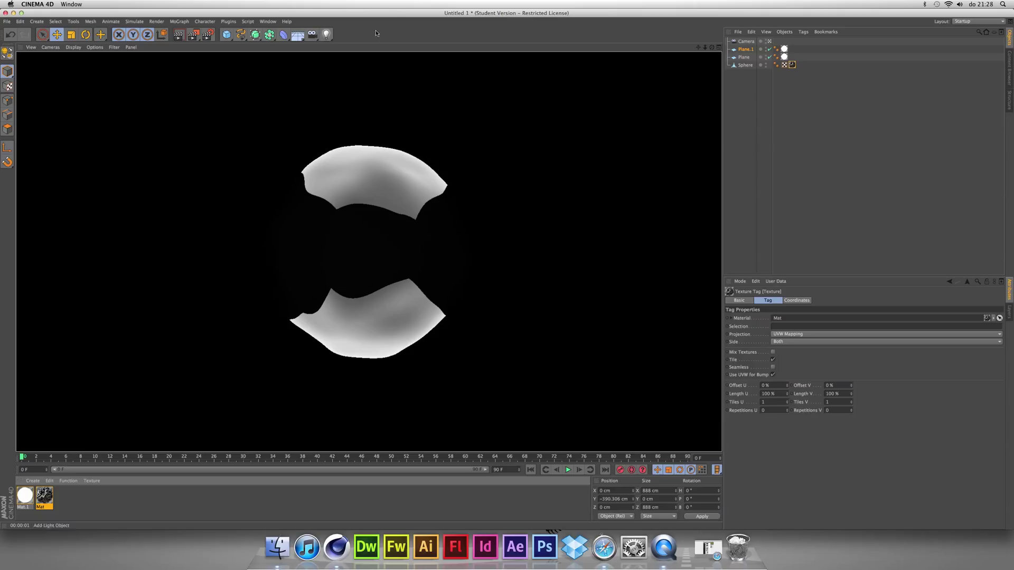
# Step: Add a Background object to the scene and create a new material
pyautogui.click(297, 35)
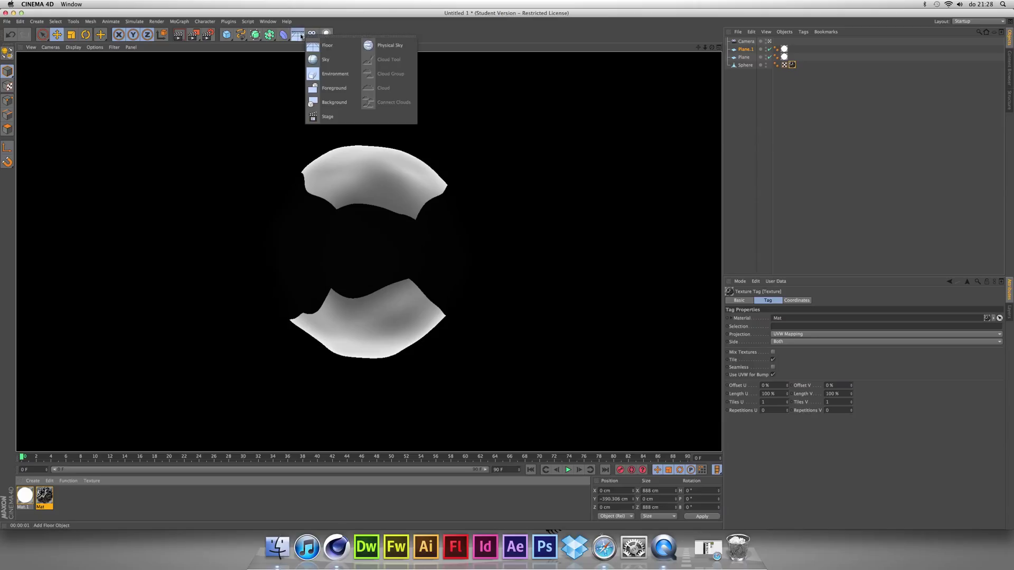
pyautogui.click(334, 102)
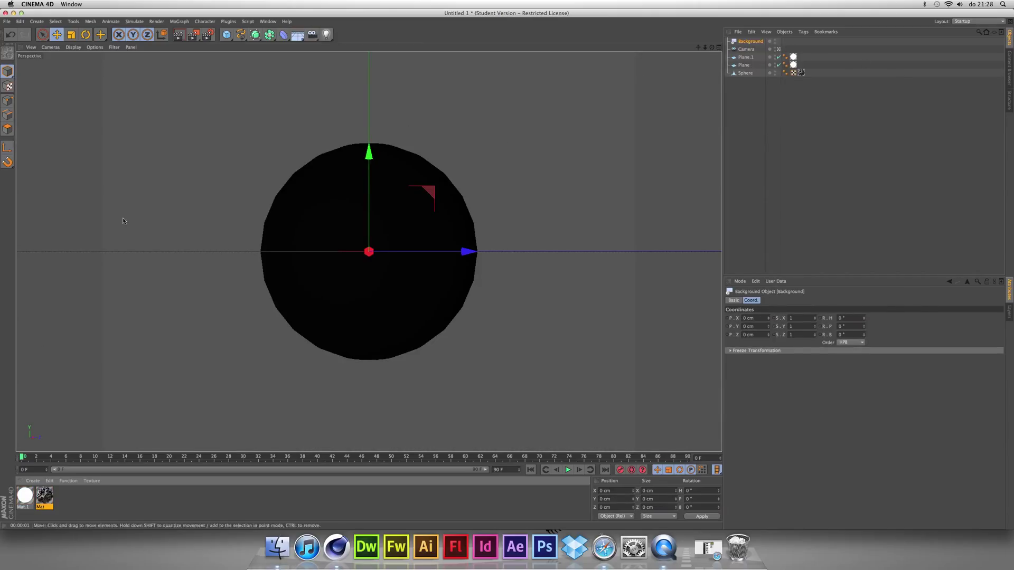
pyautogui.click(31, 481)
pyautogui.click(51, 411)
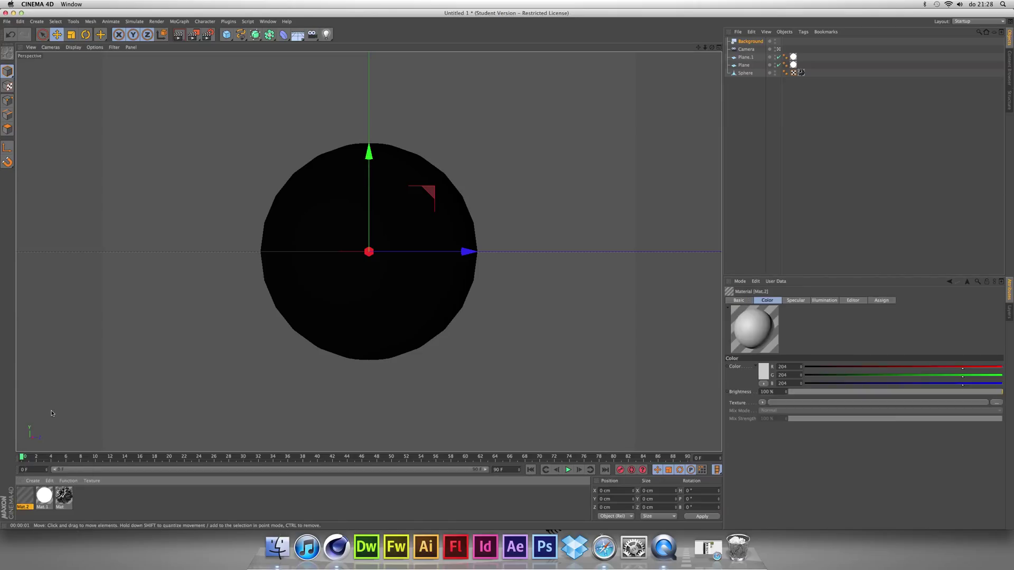
# Step: Disable the new material's Specular channel and load a Gradient shader as its Color texture
pyautogui.doubleClick(25, 493)
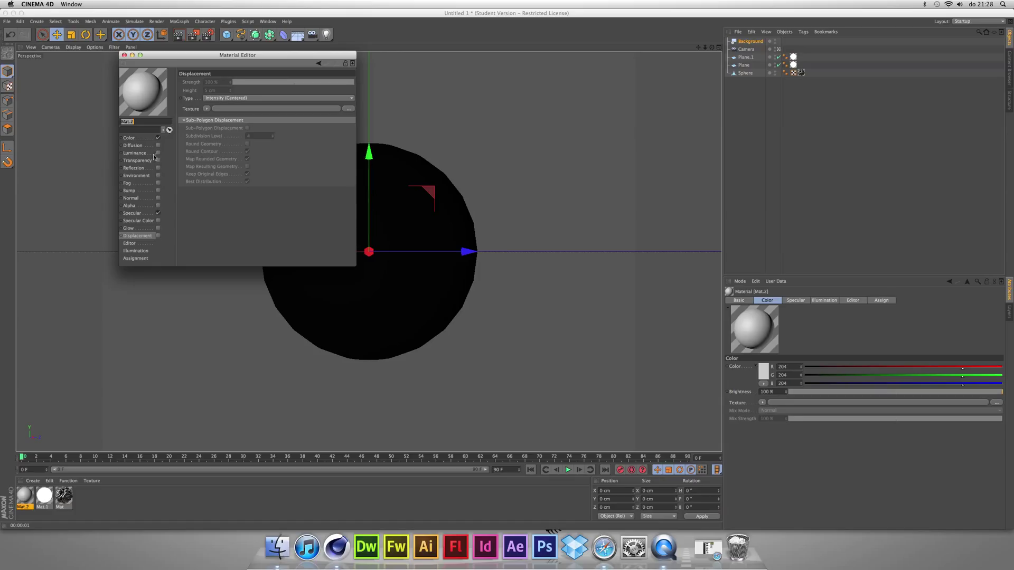
pyautogui.click(158, 212)
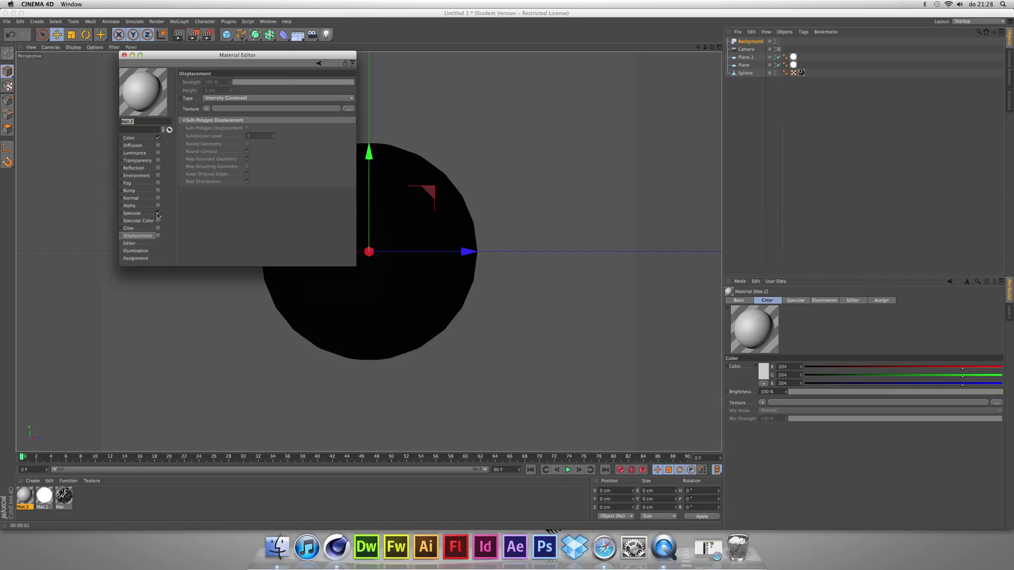
pyautogui.click(142, 138)
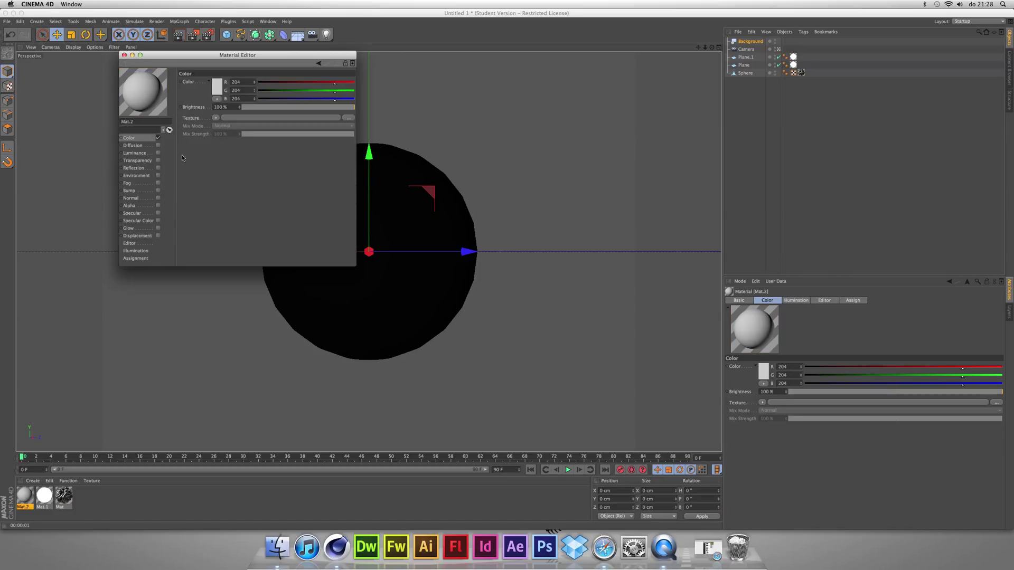
pyautogui.click(216, 119)
pyautogui.click(240, 210)
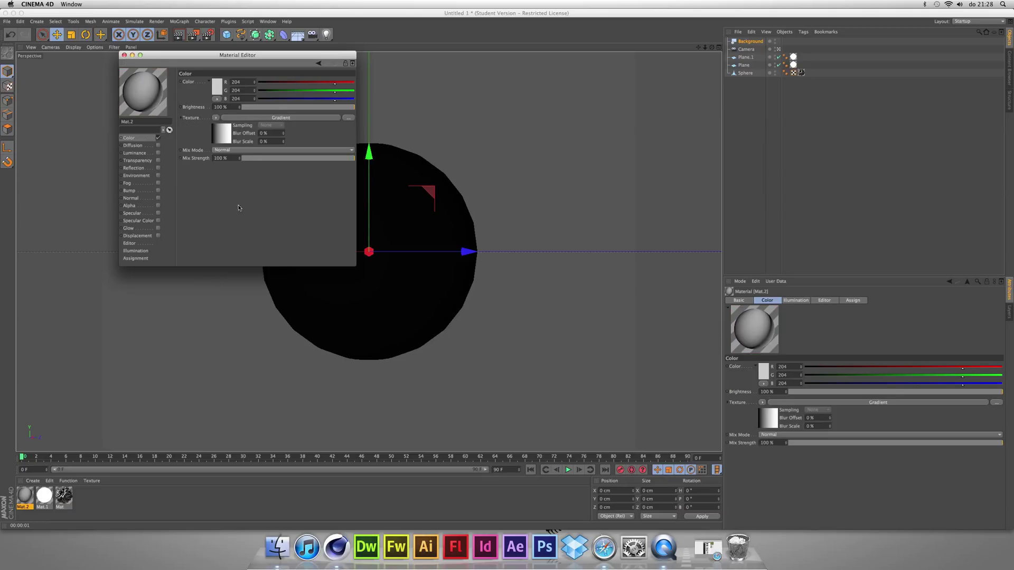
# Step: Keep the texture's mix mode unchanged and set the gradient's type to 2D - Circular
pyautogui.click(250, 150)
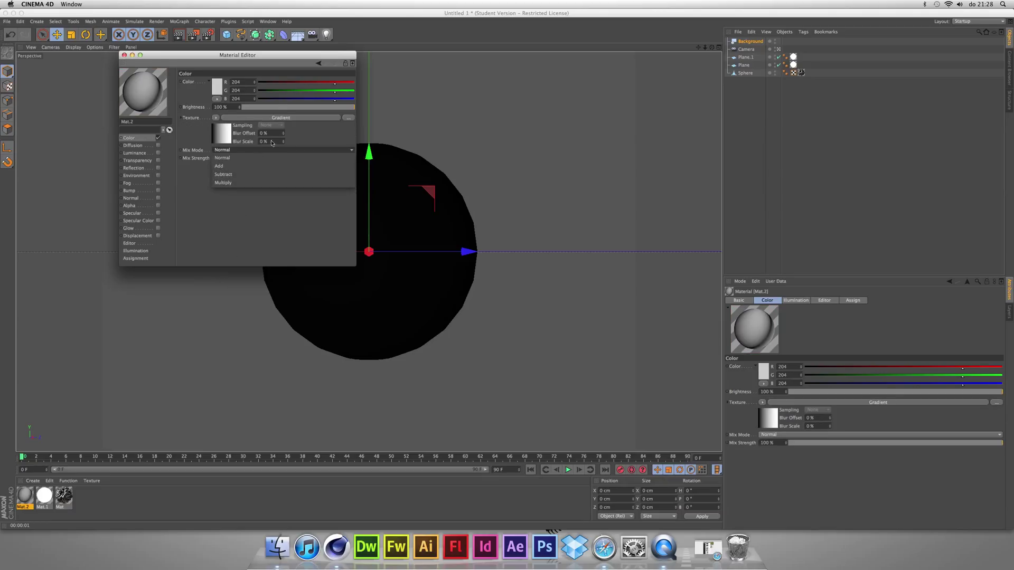
pyautogui.click(308, 140)
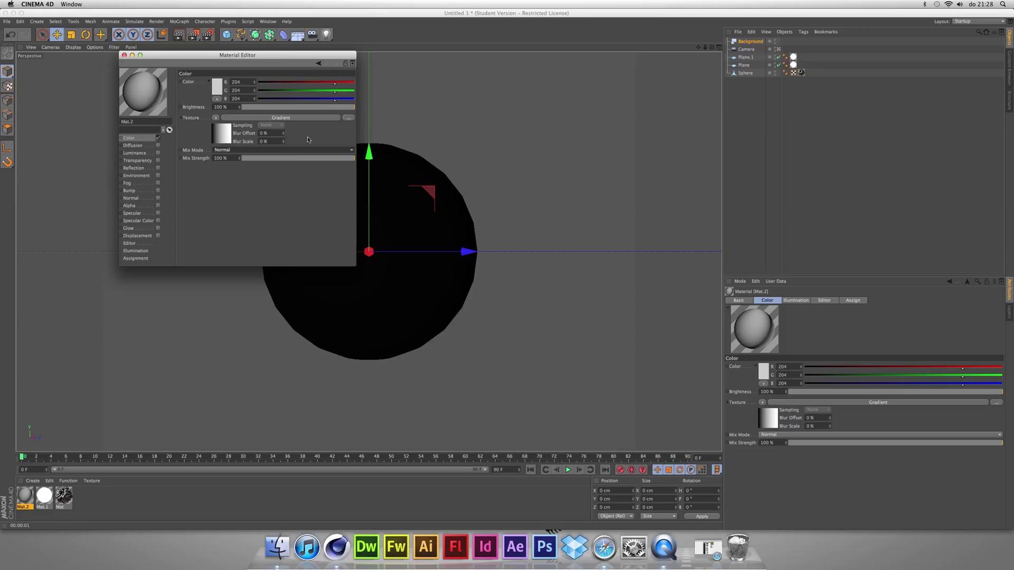
pyautogui.click(228, 135)
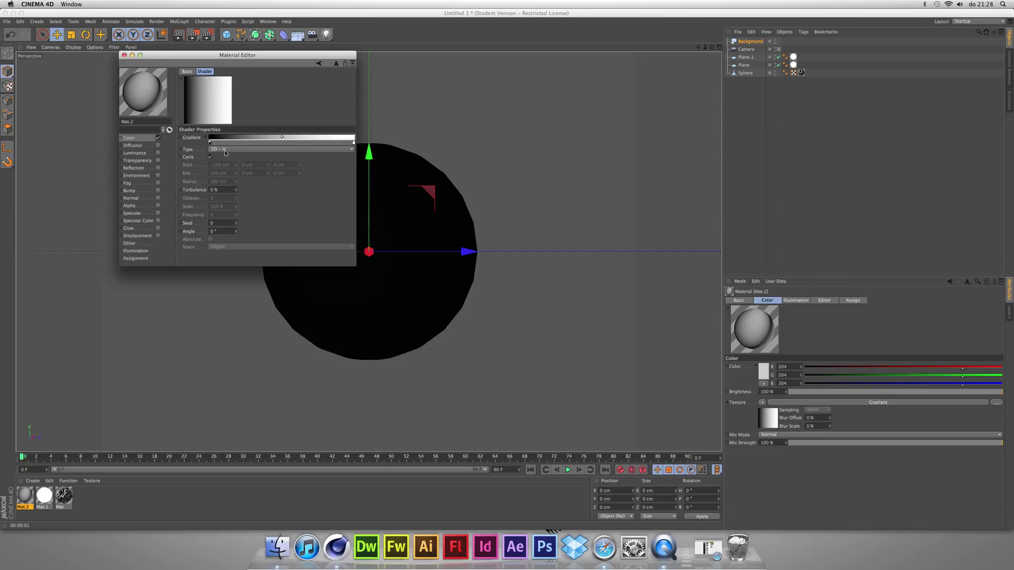
pyautogui.click(225, 150)
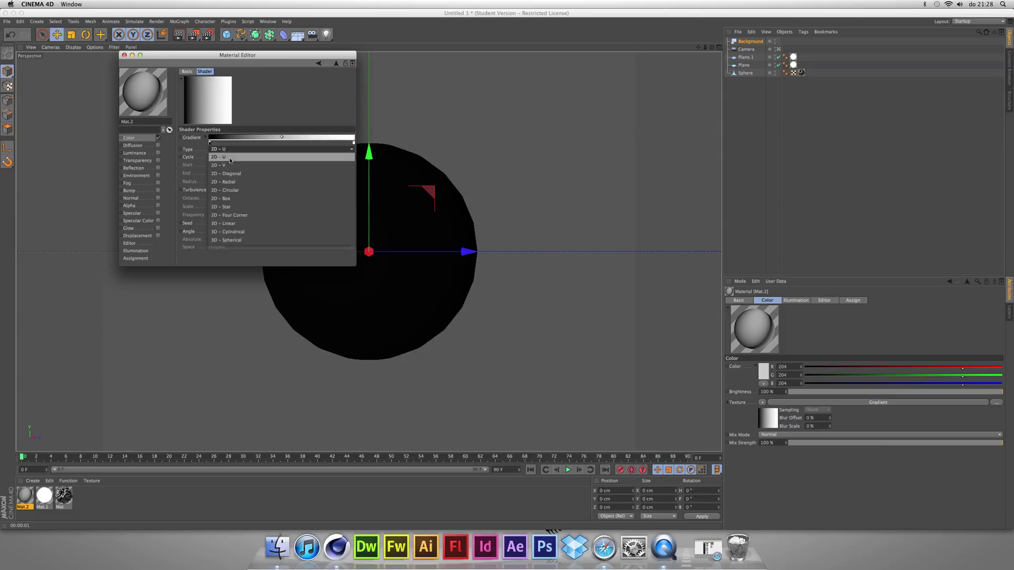
pyautogui.click(240, 191)
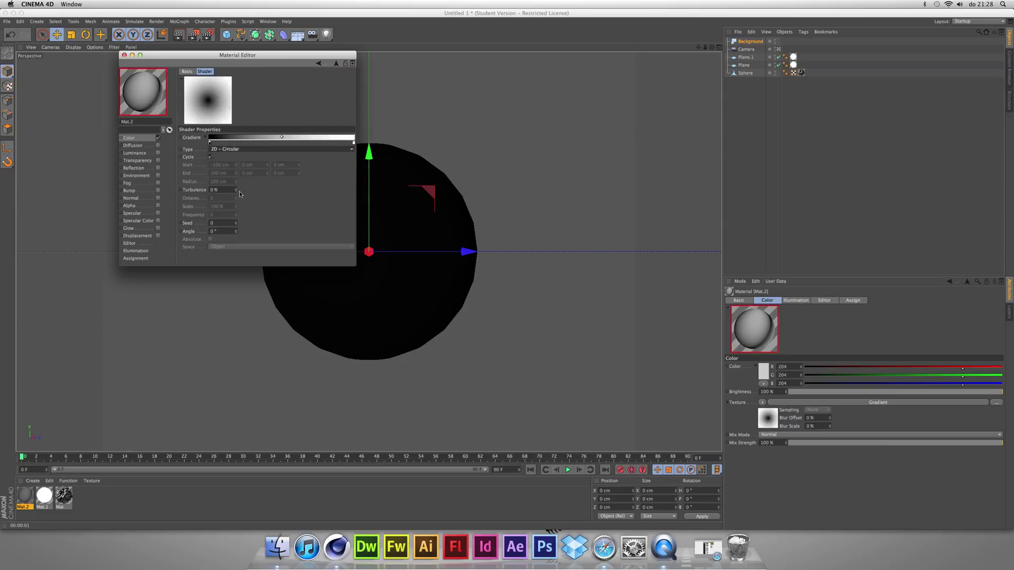
# Step: Set the gradient's black starting knot to a light beige, hue 35° and RGB 247, 227, 198
pyautogui.doubleClick(210, 142)
pyautogui.click(201, 118)
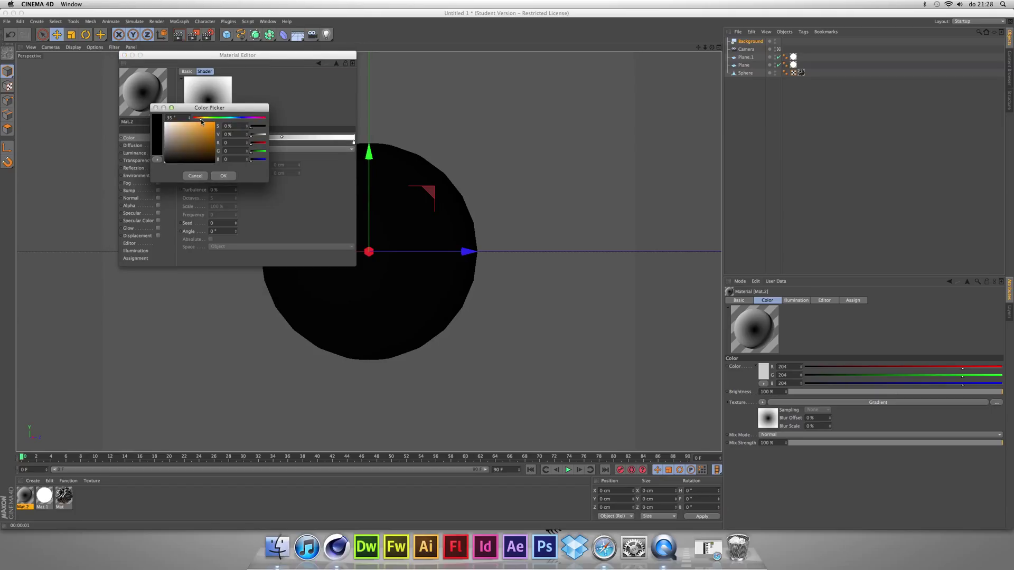
pyautogui.moveTo(177, 134); pyautogui.dragTo(175, 124)
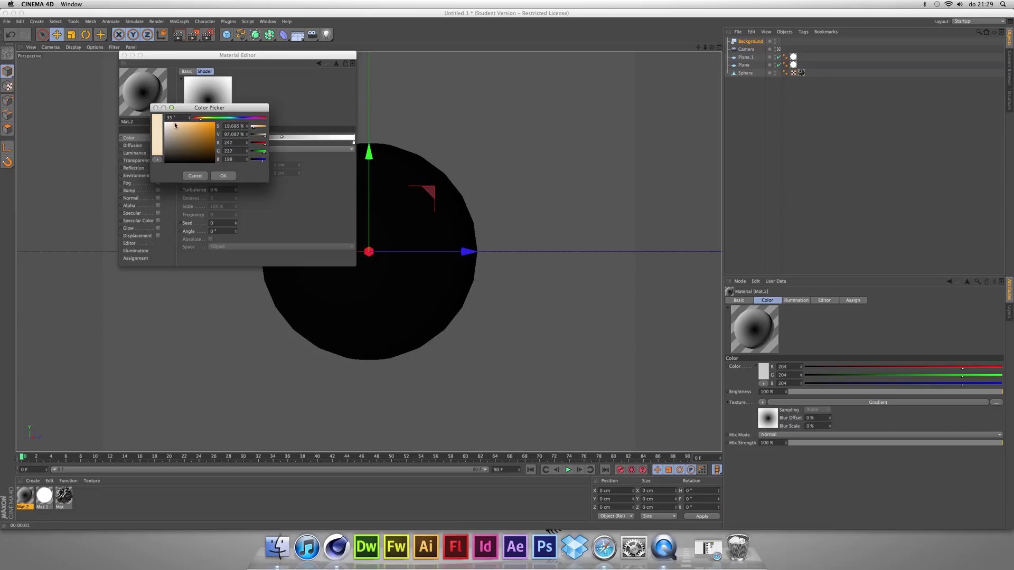
pyautogui.click(226, 177)
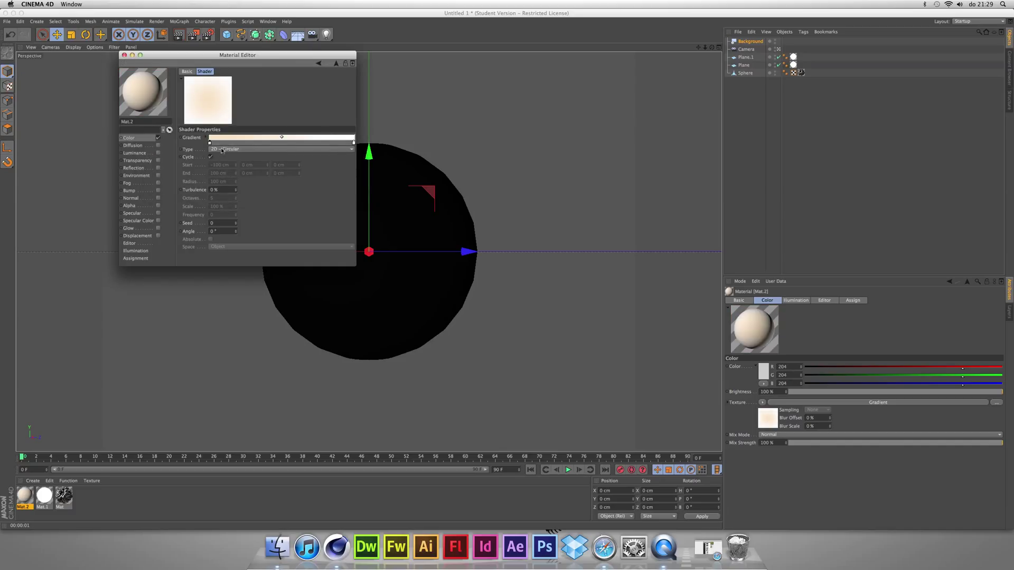
# Step: Set the gradient's white end knot to a very dark greyish brown with hue 37°
pyautogui.doubleClick(353, 143)
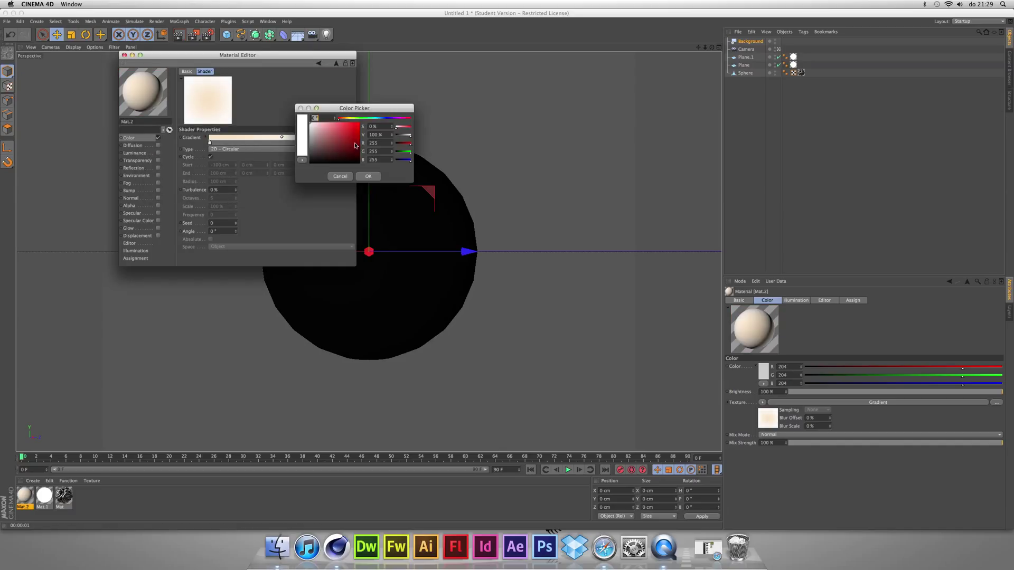
pyautogui.click(346, 118)
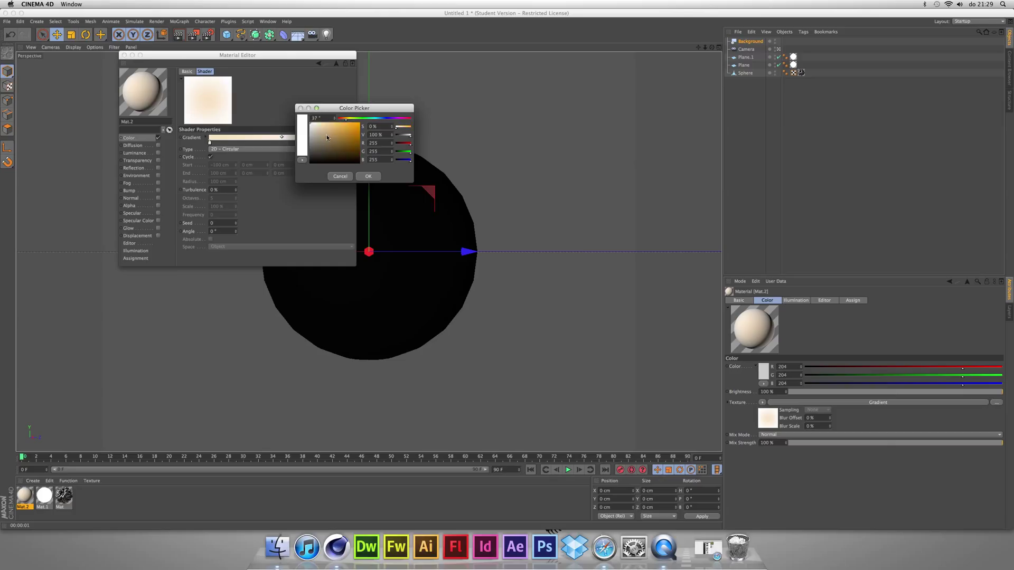
pyautogui.moveTo(326, 134); pyautogui.dragTo(323, 149)
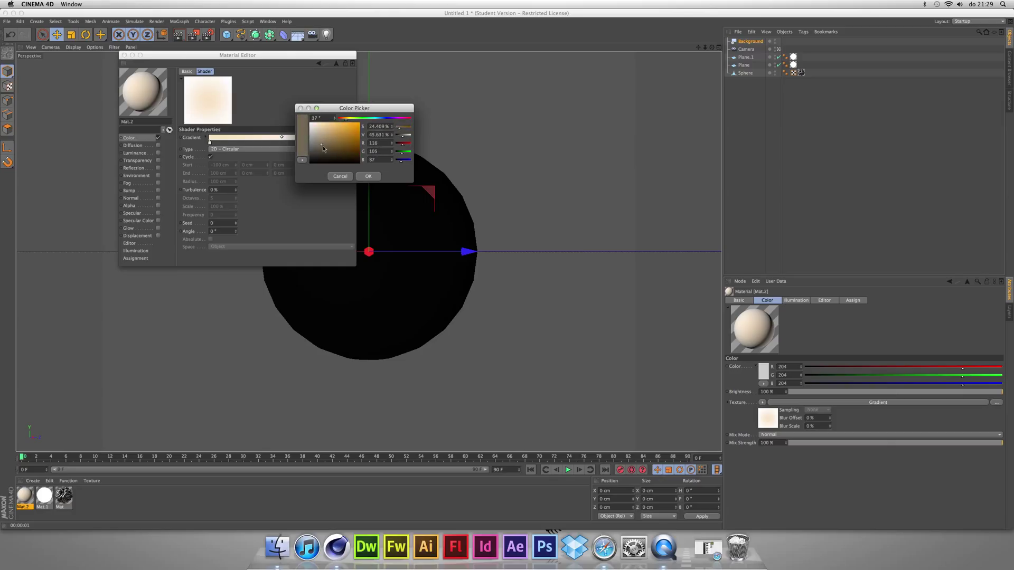
pyautogui.click(368, 177)
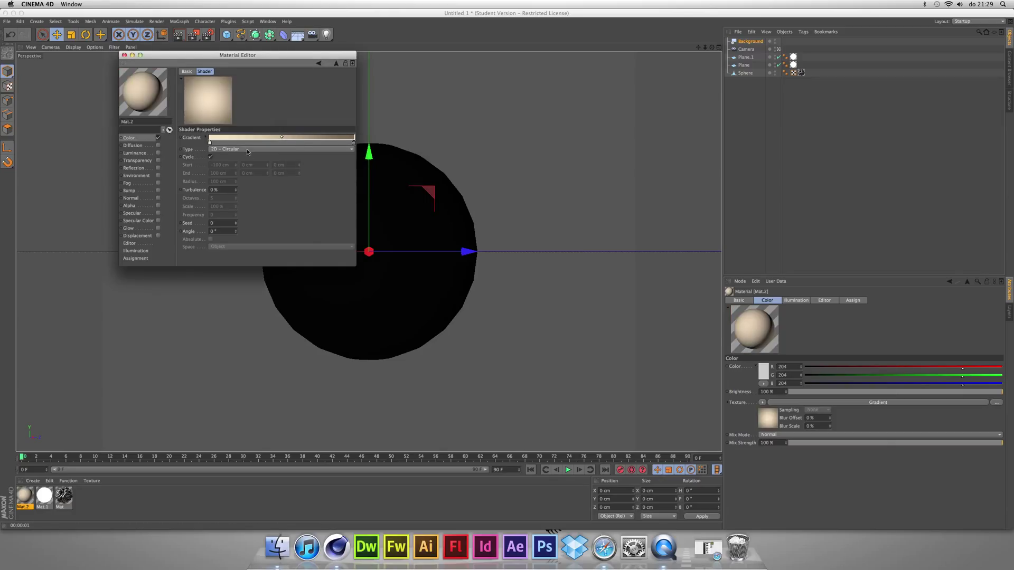
pyautogui.doubleClick(354, 144)
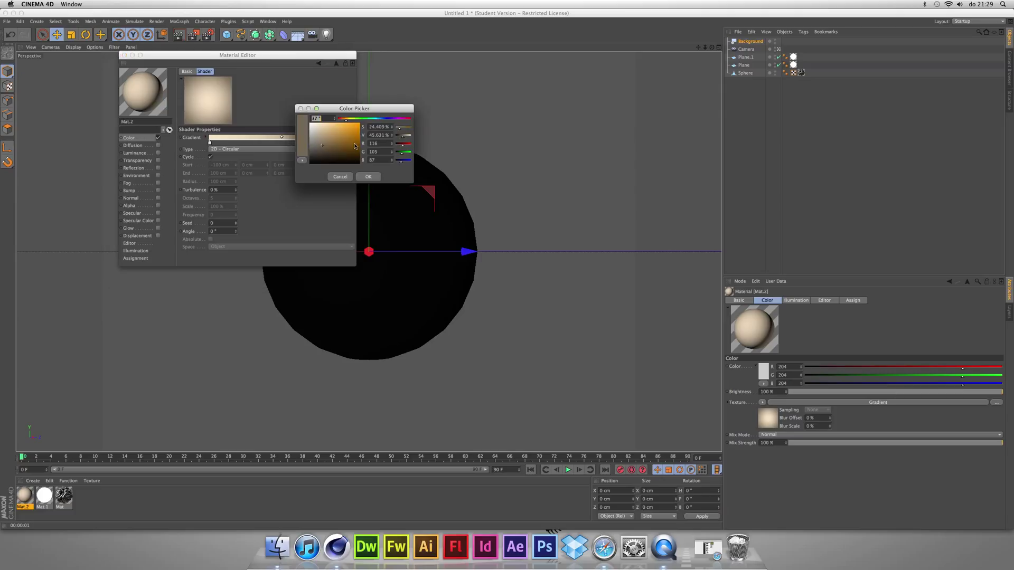
pyautogui.click(322, 154)
pyautogui.click(374, 180)
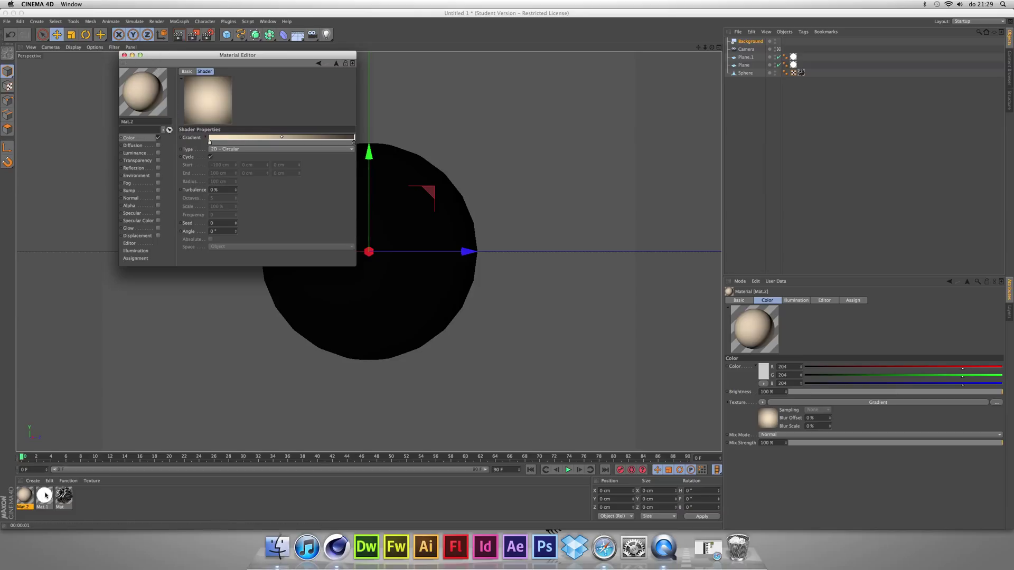
# Step: Apply the gradient material Mat.2 to the Background object and render the active view
pyautogui.moveTo(26, 497); pyautogui.dragTo(752, 41)
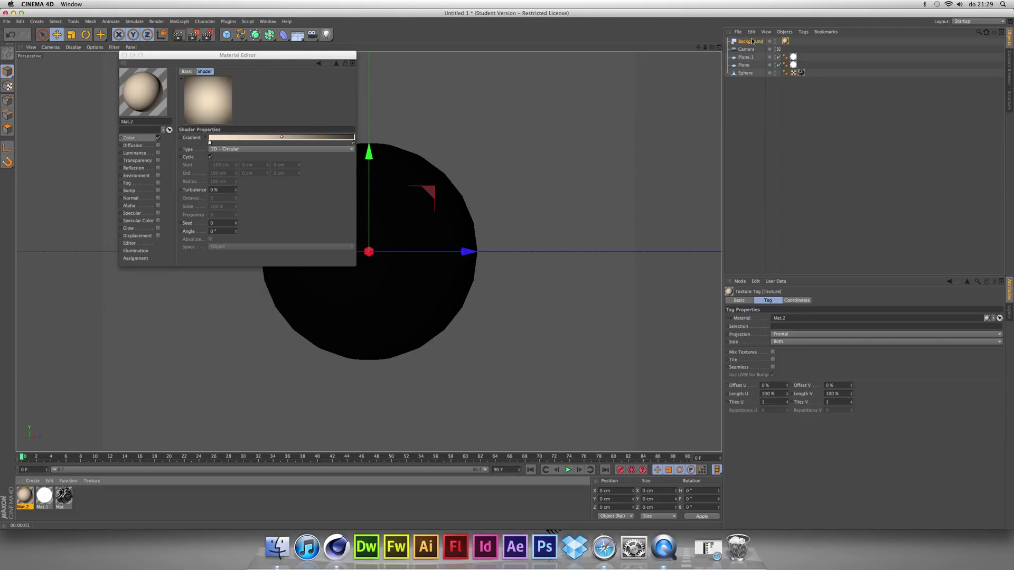
pyautogui.click(125, 54)
pyautogui.click(179, 35)
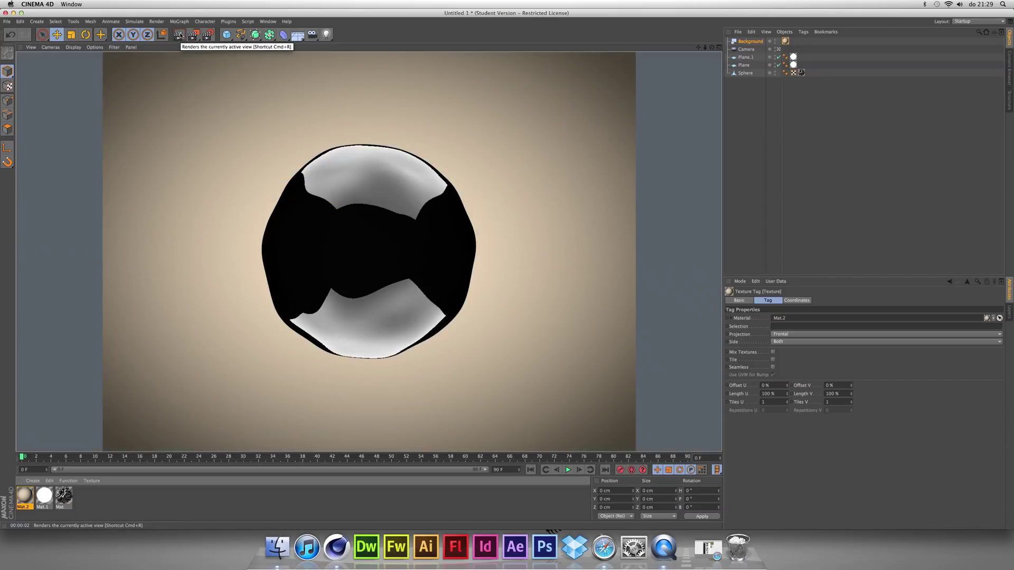
# Step: Set the frame range in the render output settings to All Frames
pyautogui.click(209, 35)
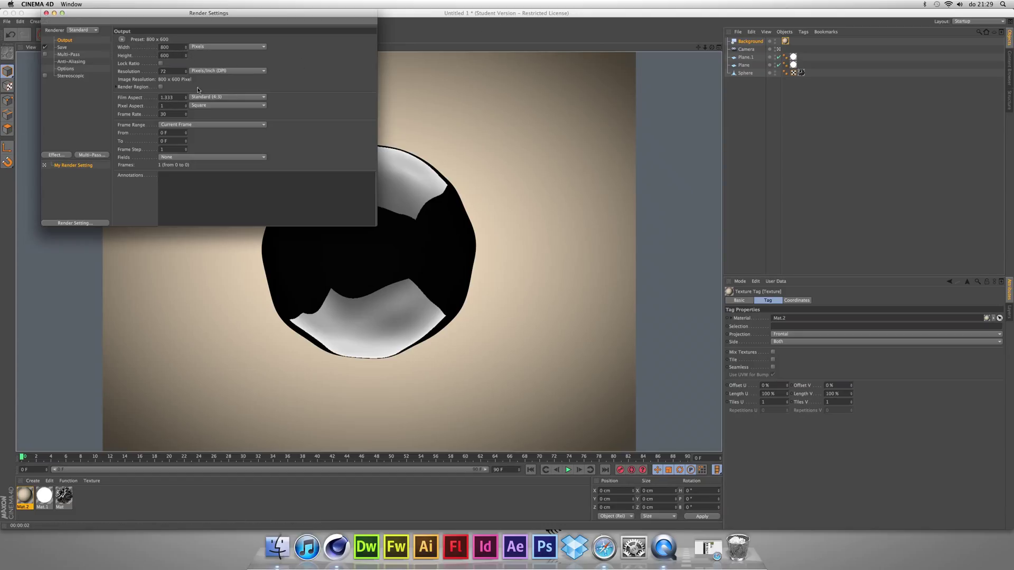
pyautogui.click(200, 124)
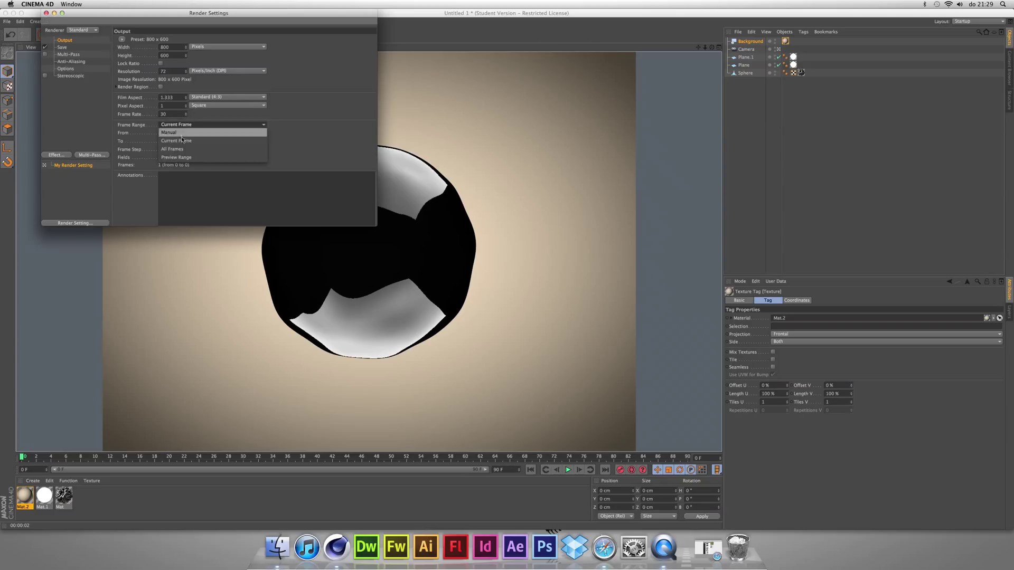
pyautogui.click(185, 149)
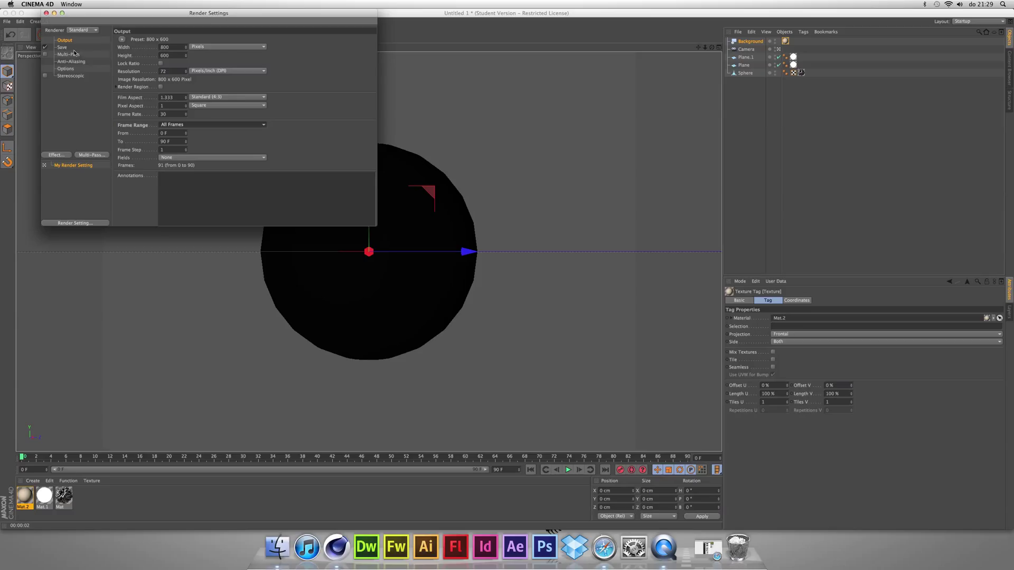
# Step: Set the render's save format to QuickTime Movie, accepting Animation compression at 30 frames per second and Best quality
pyautogui.click(63, 47)
pyautogui.click(212, 64)
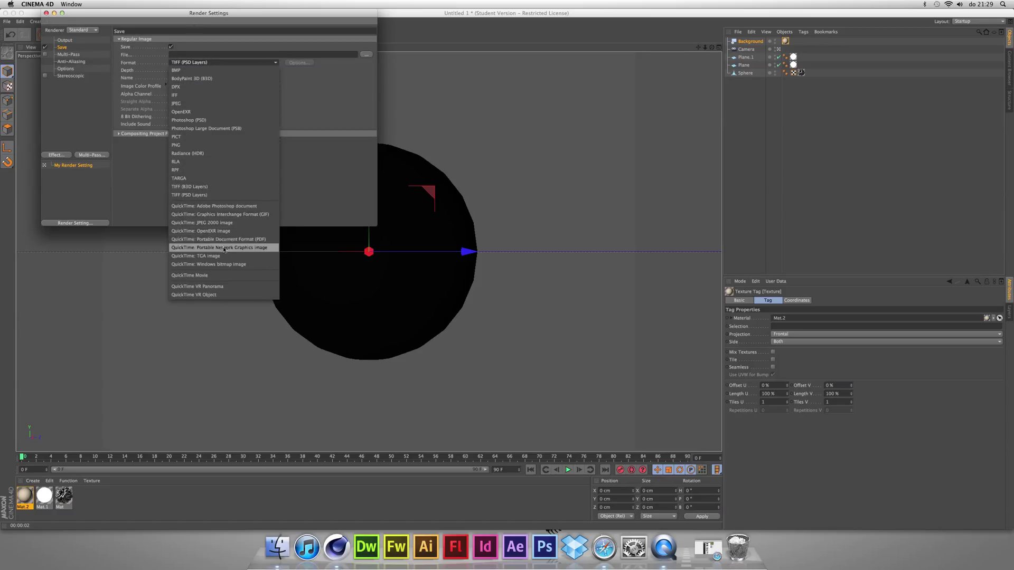
pyautogui.click(212, 276)
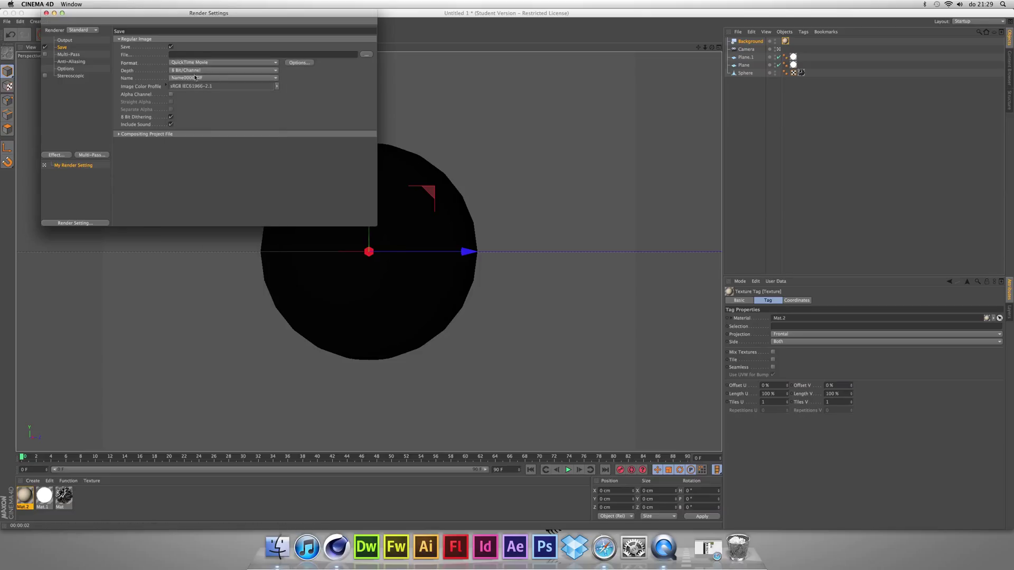
pyautogui.click(252, 80)
pyautogui.click(334, 71)
pyautogui.click(288, 65)
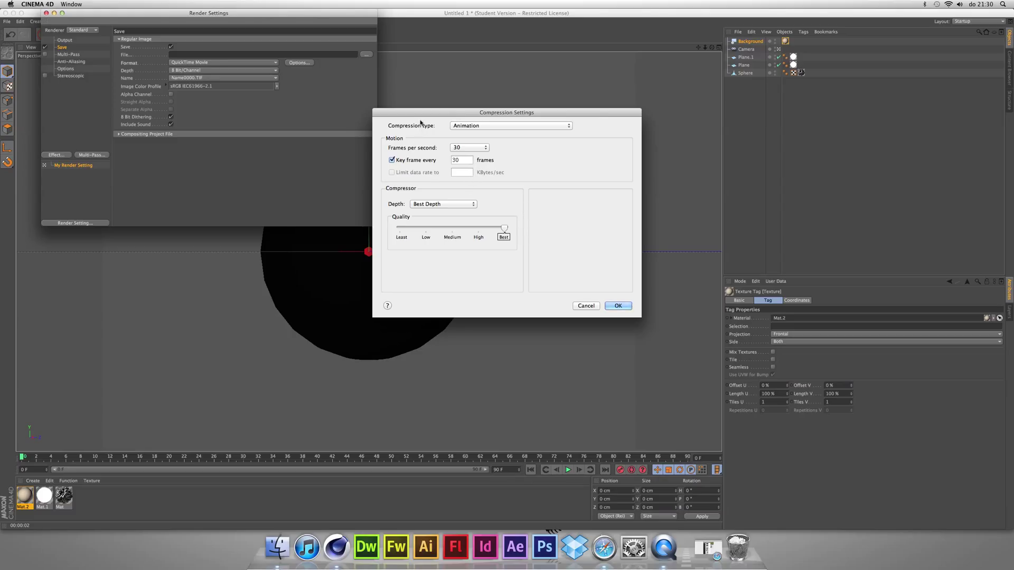
pyautogui.moveTo(423, 112); pyautogui.dragTo(358, 104)
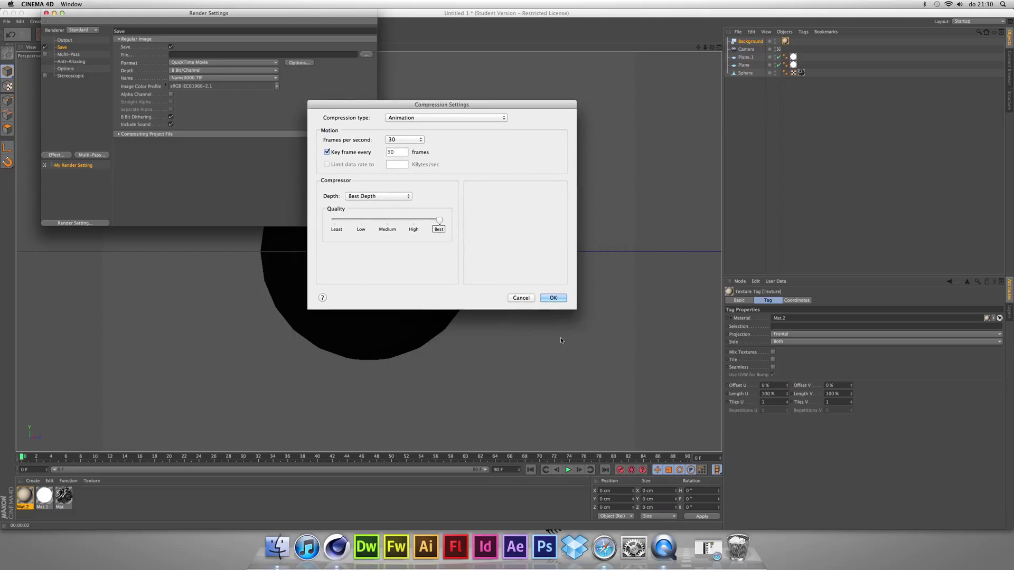
pyautogui.click(553, 297)
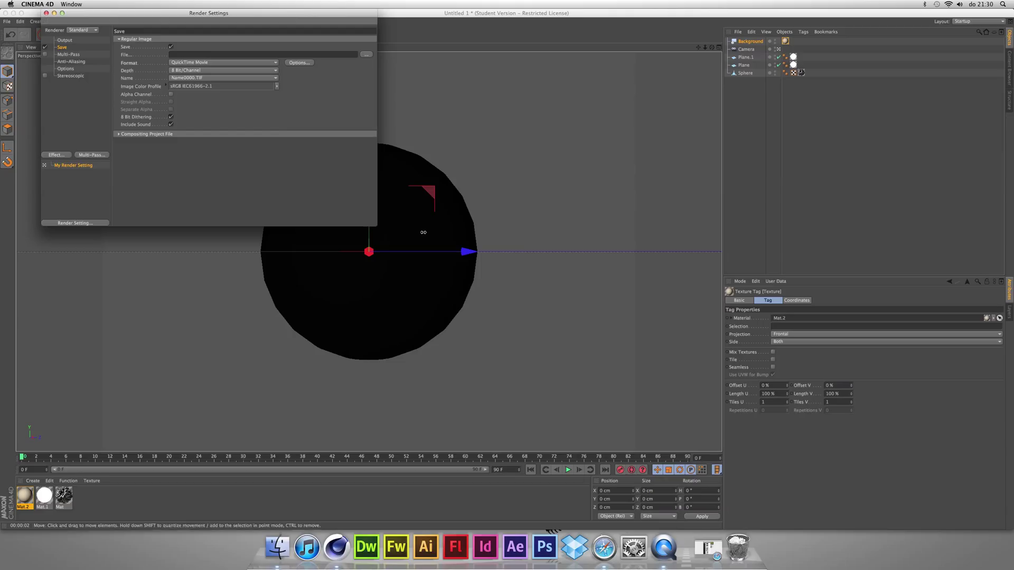
# Step: Set the render's output file to "displacement test" in the C4D pictures folder
pyautogui.click(366, 55)
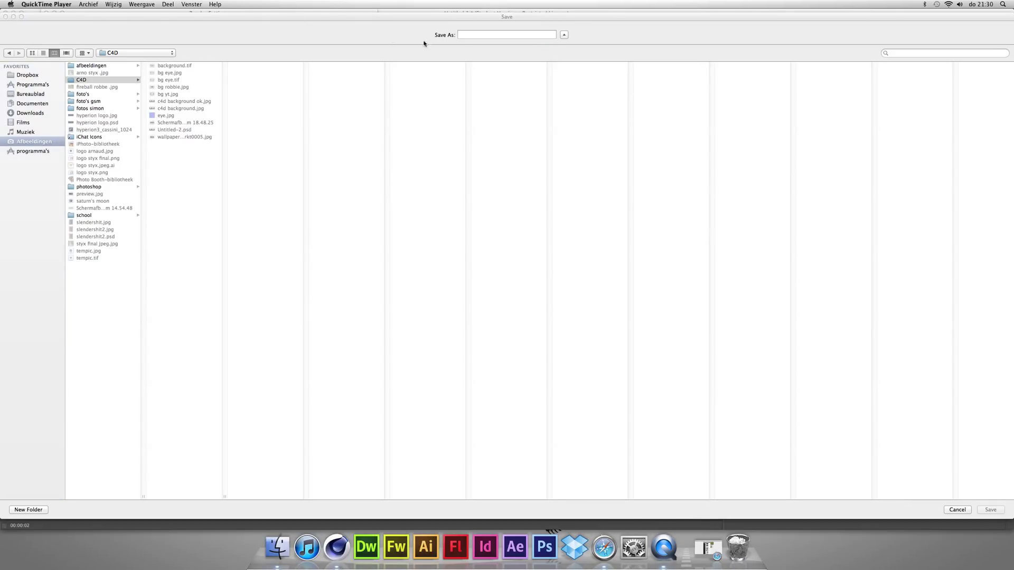
pyautogui.click(467, 33)
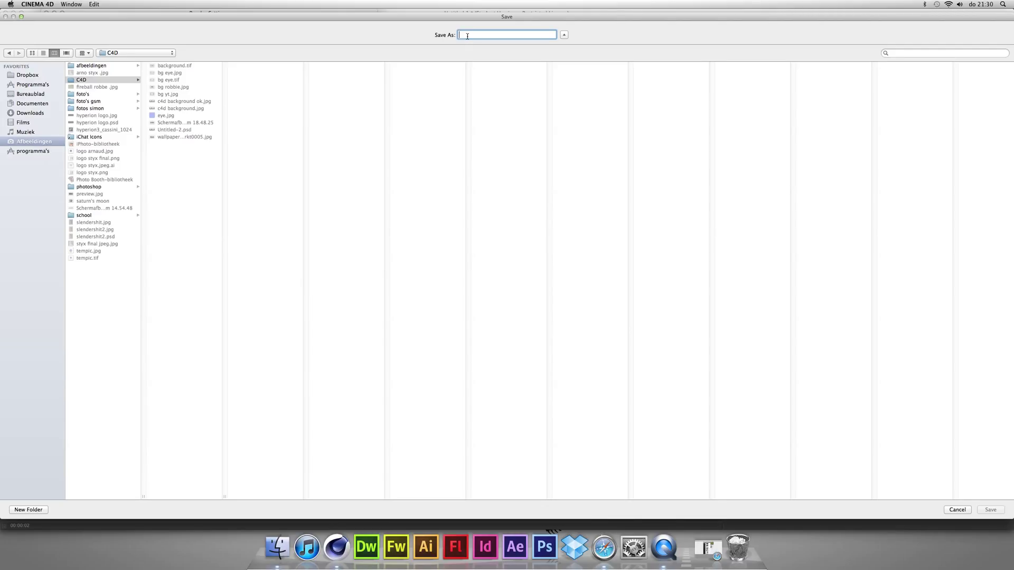
pyautogui.write('displacement test')
pyautogui.press('Return')
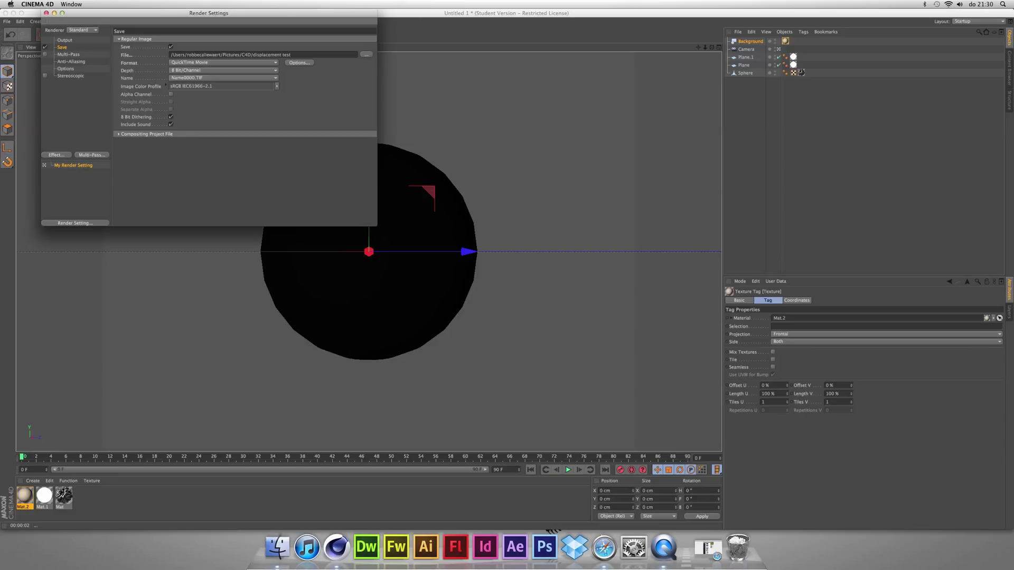
pyautogui.press('ctrl+super+Escape')
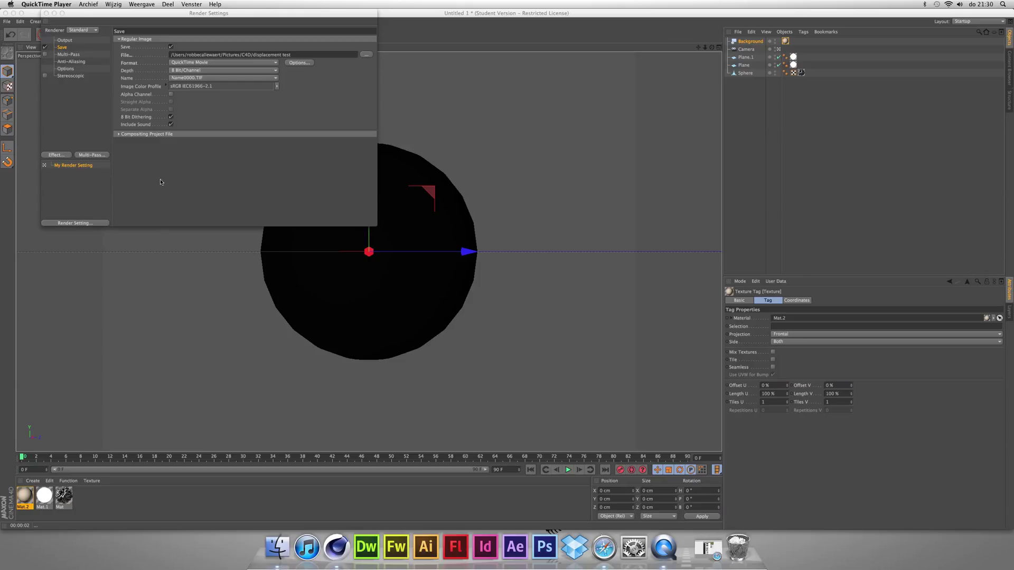
# Step: Add the Ambient Occlusion effect to the render settings and close them
pyautogui.click(51, 155)
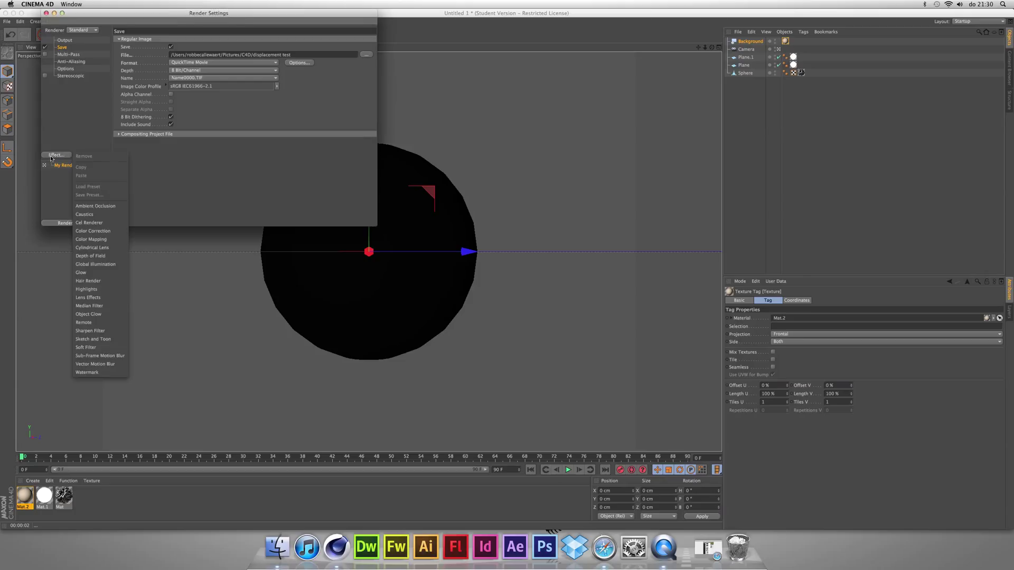
pyautogui.click(98, 207)
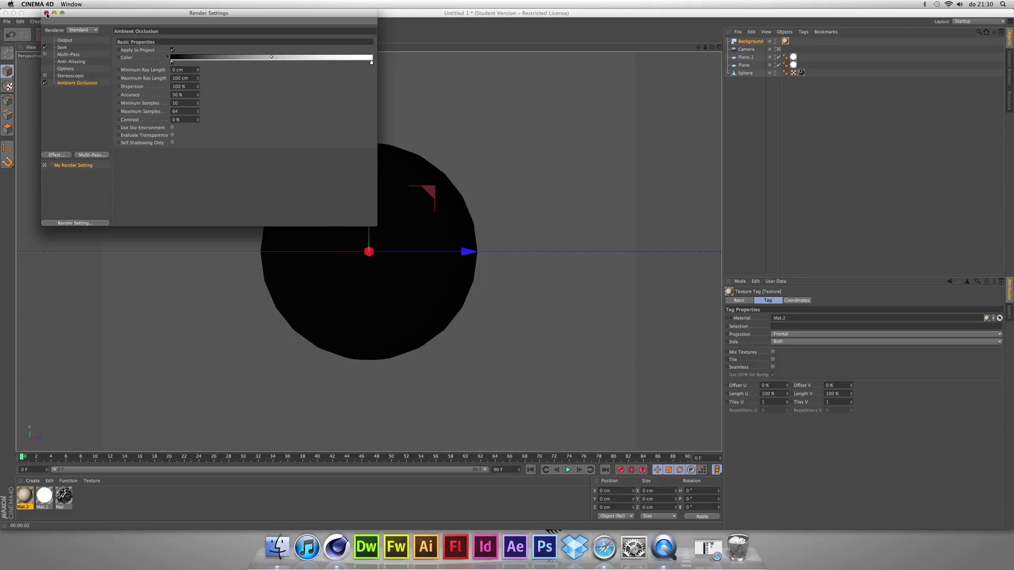
pyautogui.click(47, 13)
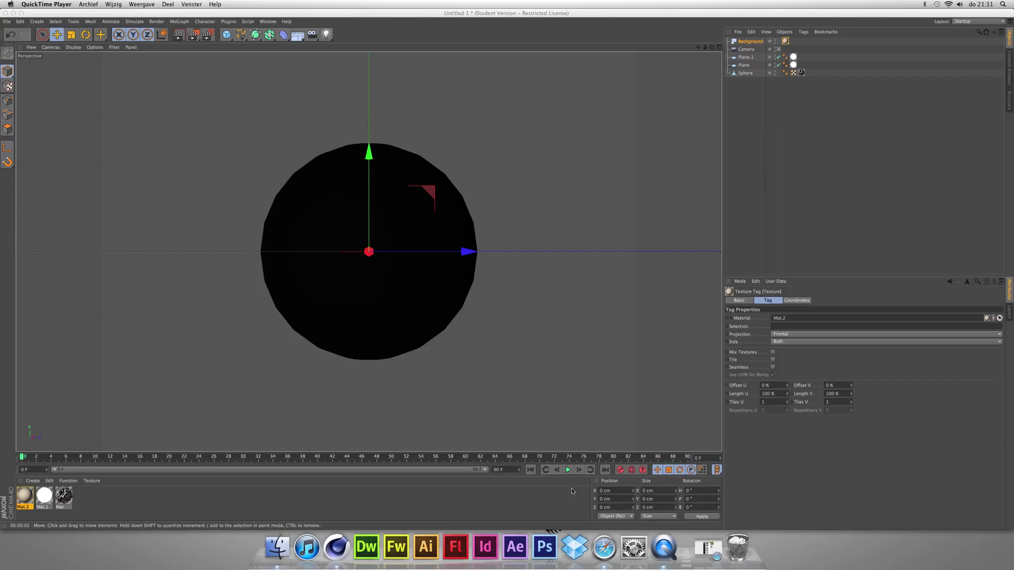
# Step: Briefly preview the timeline playback, returning it to frame 0, and render the animation to the Picture Viewer
pyautogui.click(568, 470)
pyautogui.click(568, 469)
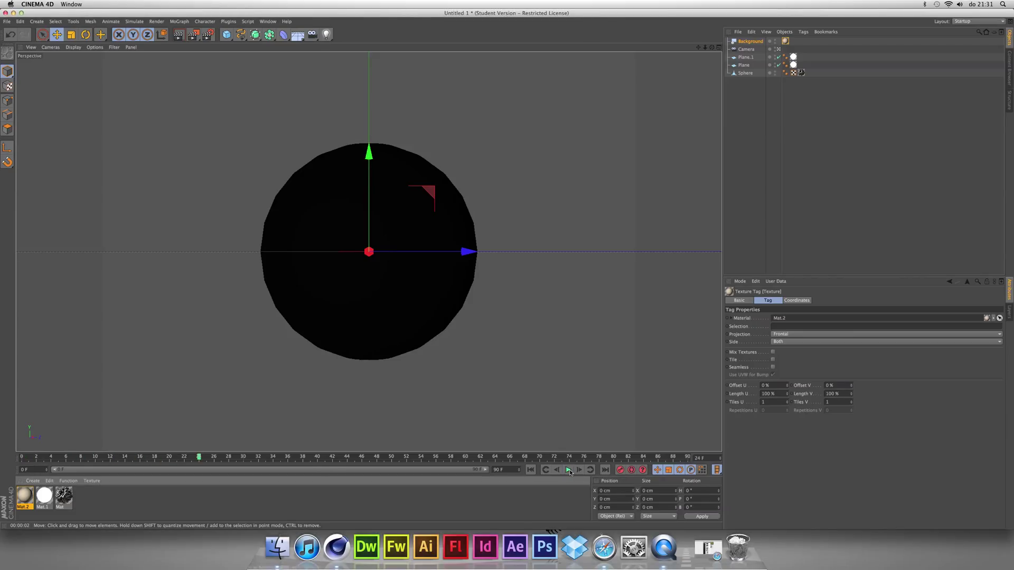
pyautogui.click(531, 470)
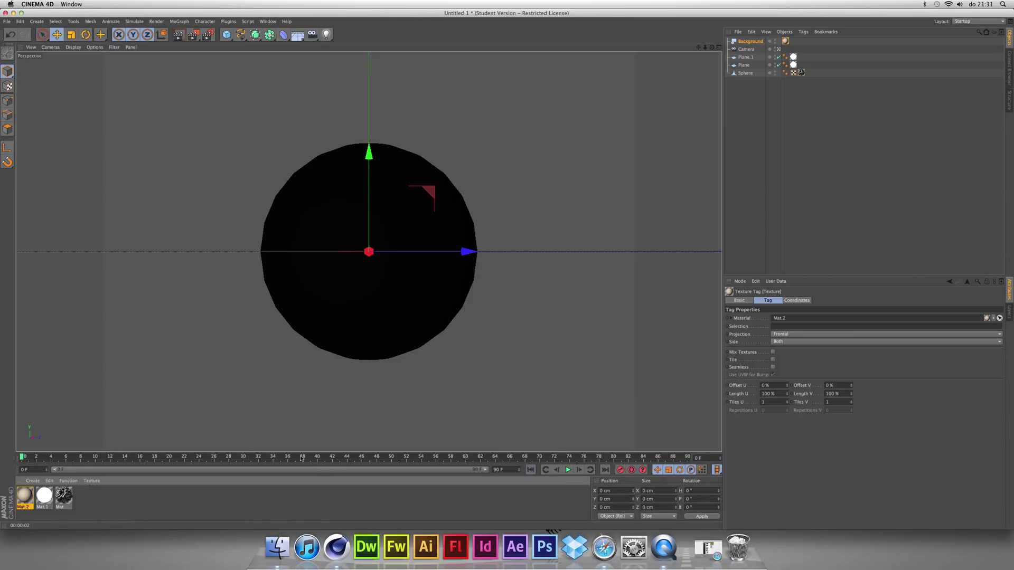
pyautogui.click(193, 35)
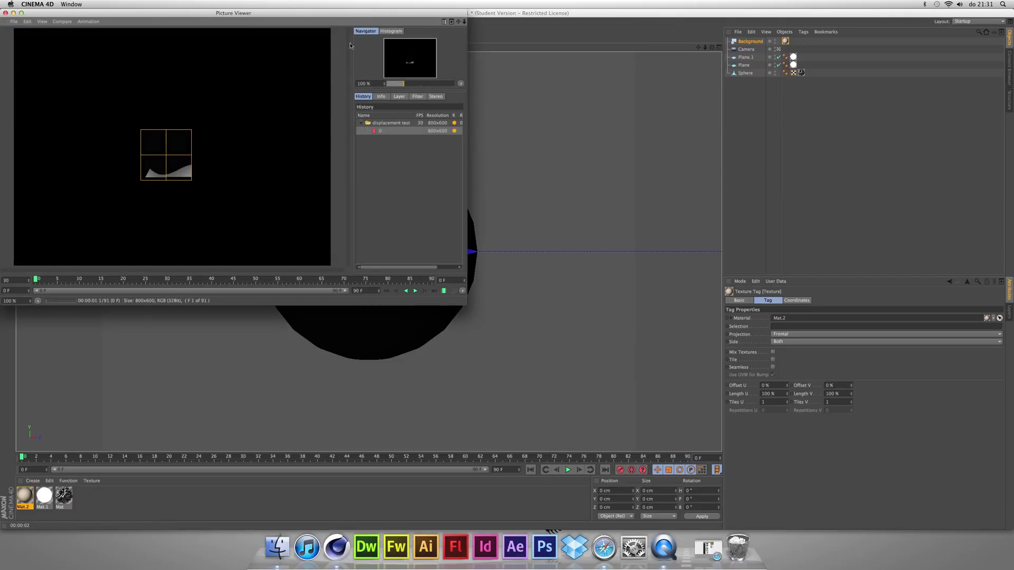